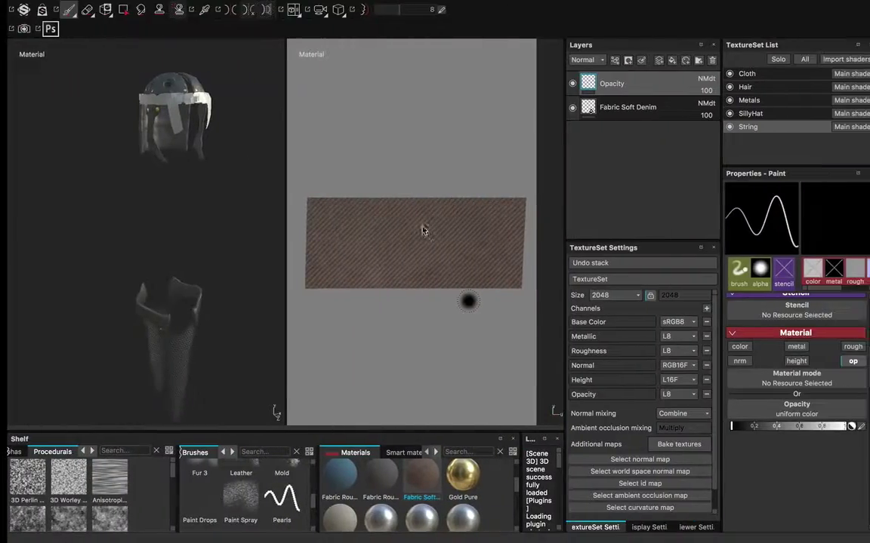
# - Examine the helmet and loincloth in Substance Painter and the zombie sculpt's head, torso and arms in ZBrush
pyautogui.moveTo(431, 5)
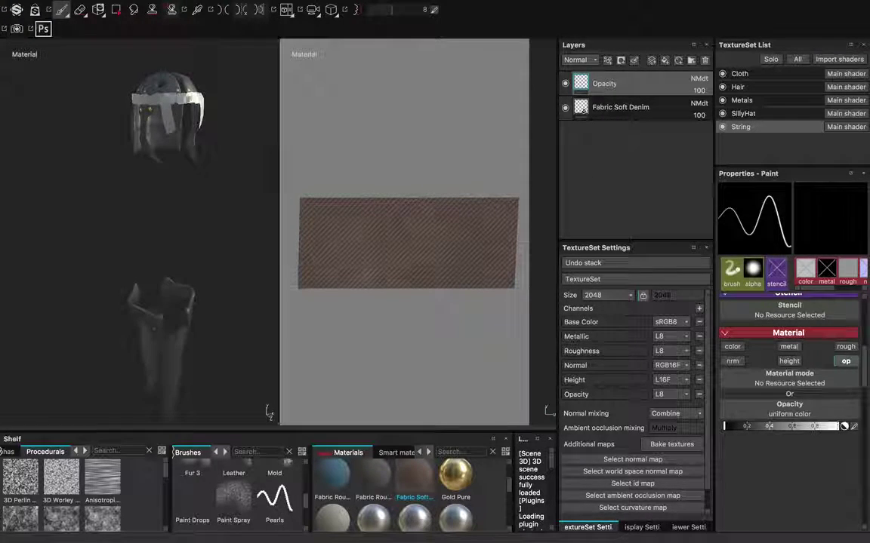
pyautogui.keyDown('alt'); pyautogui.moveTo(151, 208); pyautogui.dragTo(110, 197); pyautogui.keyUp('alt')
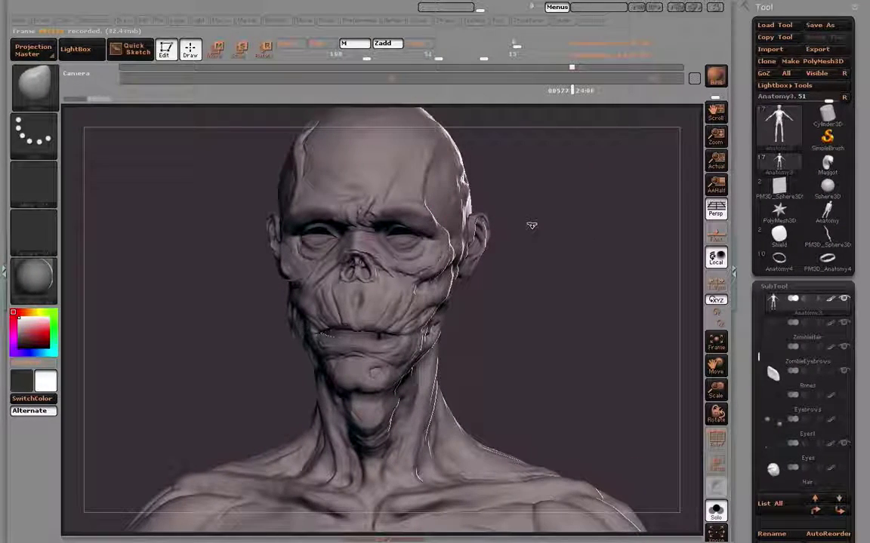
pyautogui.moveTo(530, 228); pyautogui.dragTo(526, 227)
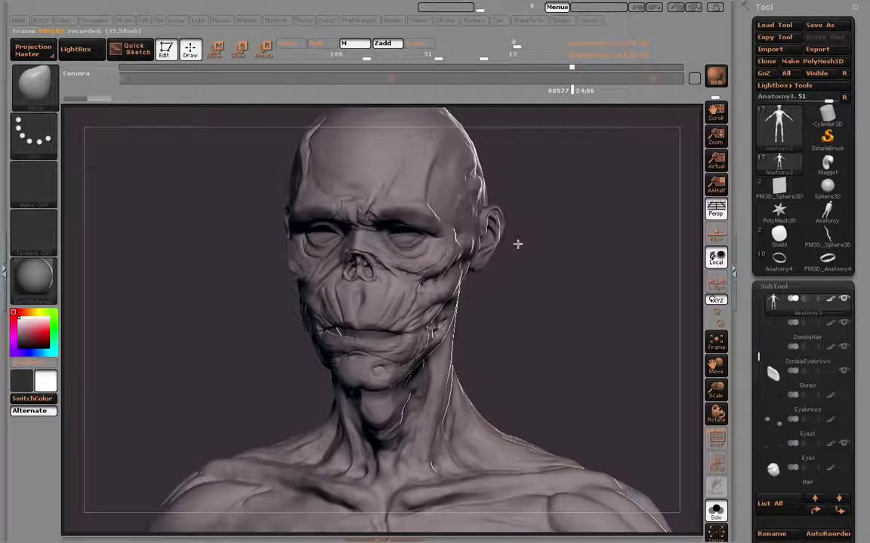
pyautogui.moveTo(517, 244)
pyautogui.mouseDown()
pyautogui.moveTo(472, 206)
pyautogui.moveTo(456, 179)
pyautogui.mouseUp()
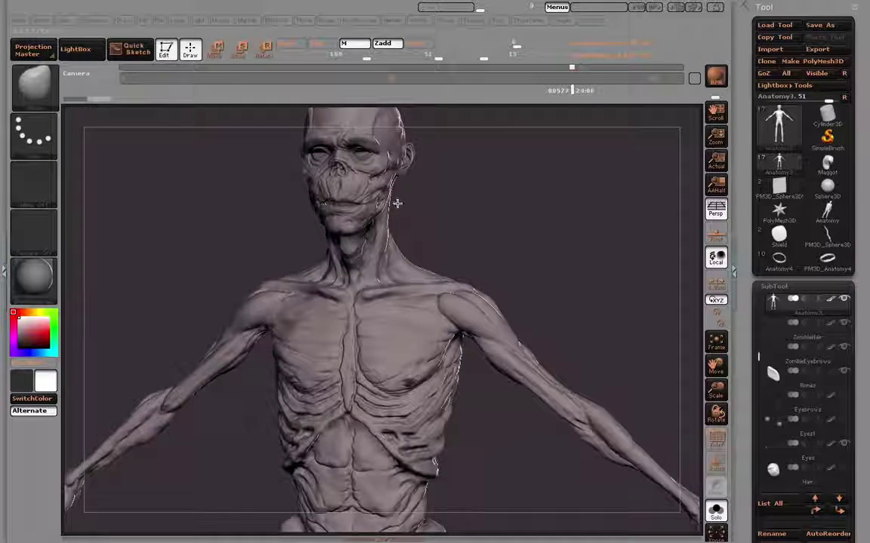
pyautogui.moveTo(443, 273)
pyautogui.keyDown('alt'); pyautogui.mouseDown()
pyautogui.moveTo(390, 246)
pyautogui.moveTo(369, 201)
pyautogui.moveTo(407, 303)
pyautogui.moveTo(423, 311)
pyautogui.mouseUp(); pyautogui.keyUp('alt')
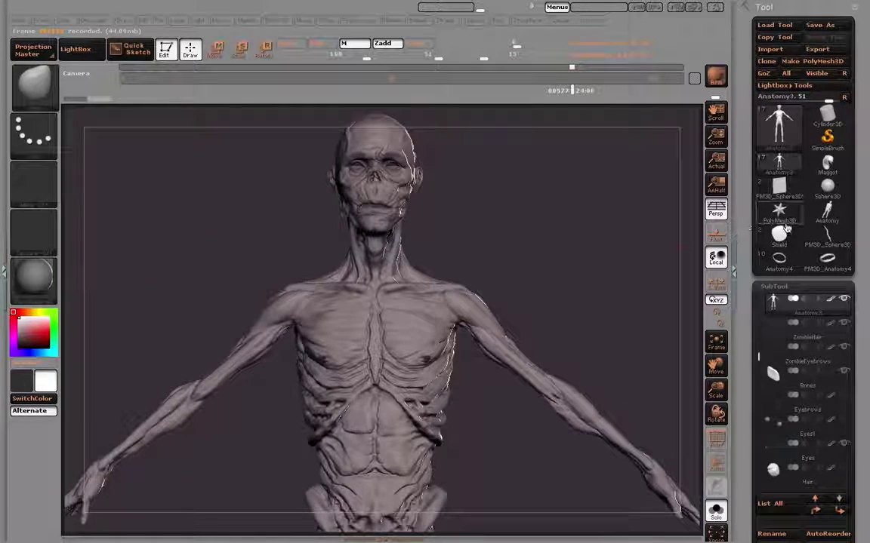
pyautogui.moveTo(571, 233)
pyautogui.mouseDown()
pyautogui.moveTo(561, 280)
pyautogui.moveTo(522, 248)
pyautogui.moveTo(405, 250)
pyautogui.mouseUp()
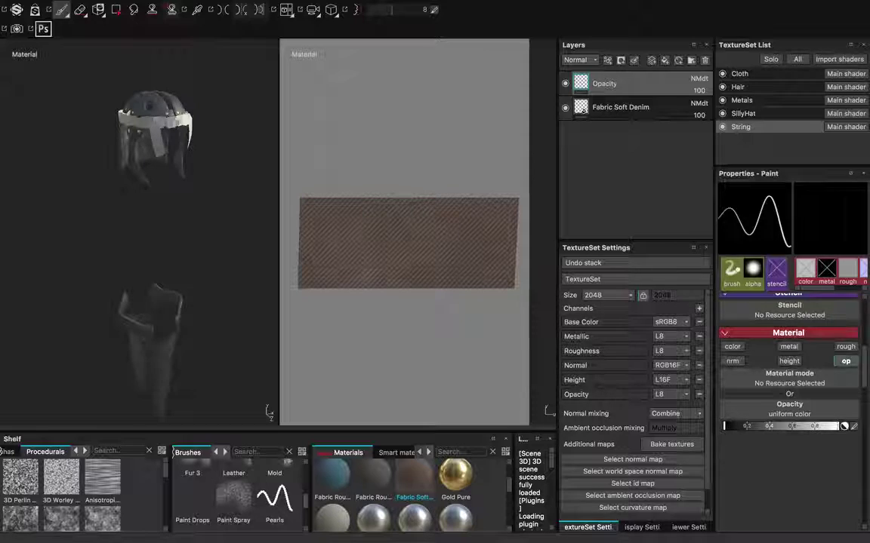
pyautogui.keyDown('alt'); pyautogui.moveTo(179, 299); pyautogui.dragTo(183, 288, button='middle'); pyautogui.keyUp('alt')
pyautogui.keyDown('alt'); pyautogui.moveTo(182, 287); pyautogui.dragTo(171, 277); pyautogui.keyUp('alt')
pyautogui.keyDown('alt'); pyautogui.moveTo(171, 278); pyautogui.dragTo(167, 285, button='middle'); pyautogui.keyUp('alt')
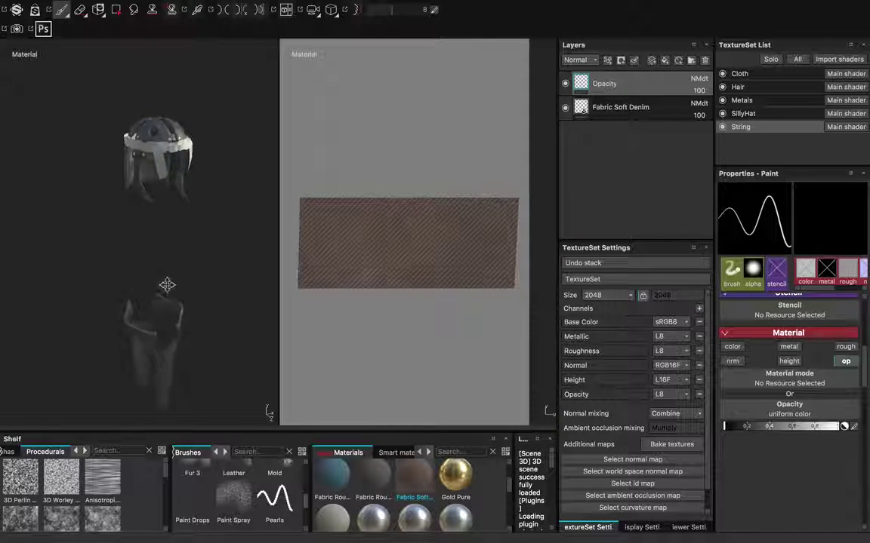
pyautogui.keyDown('alt'); pyautogui.moveTo(167, 284); pyautogui.dragTo(165, 189); pyautogui.keyUp('alt')
pyautogui.press('super')
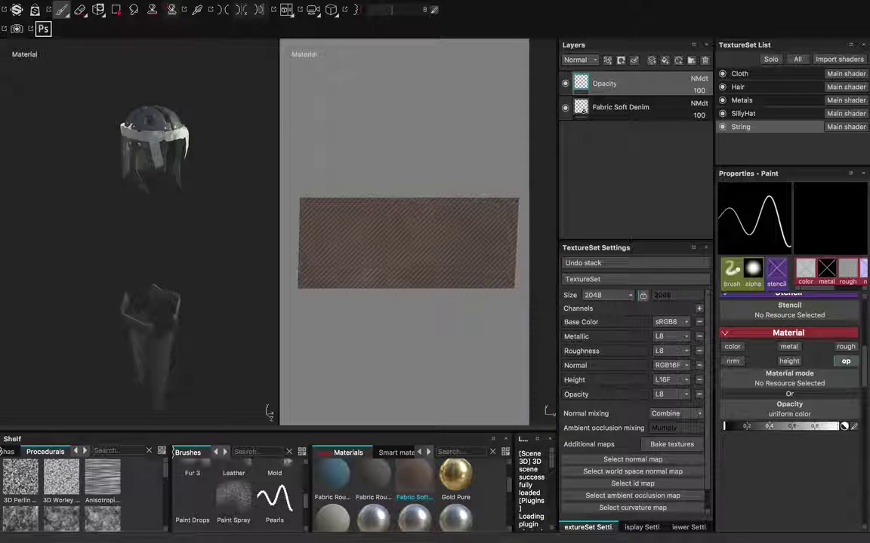
pyautogui.press('super+q')
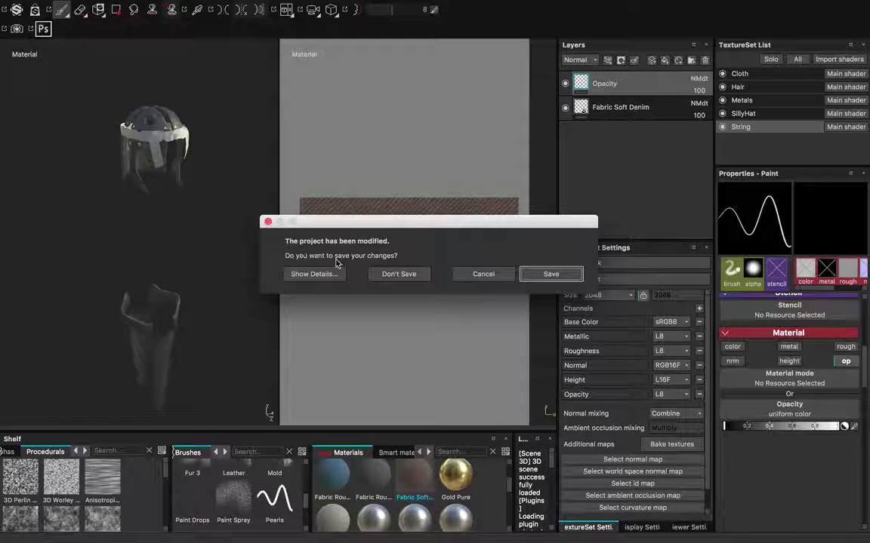
pyautogui.click(483, 274)
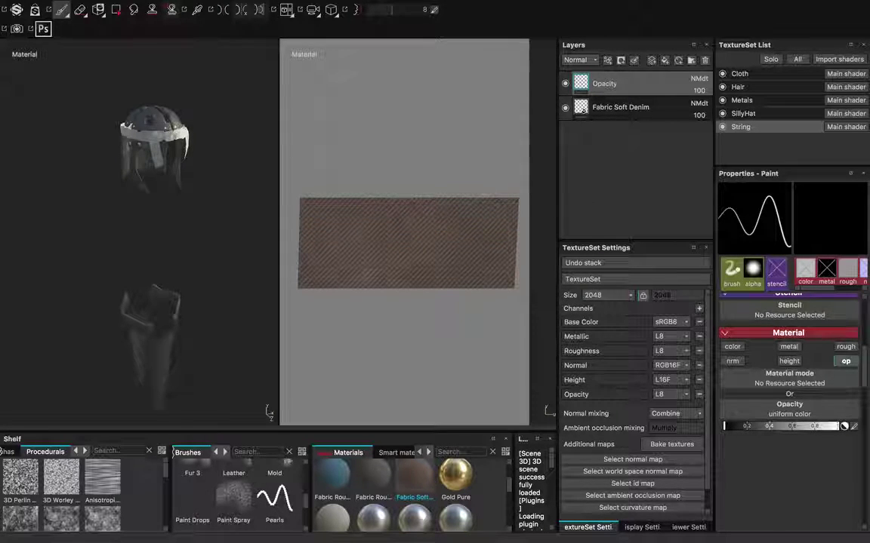
# - Save the current texturing project as Accessories in the Scenes folder
pyautogui.press('super+s')
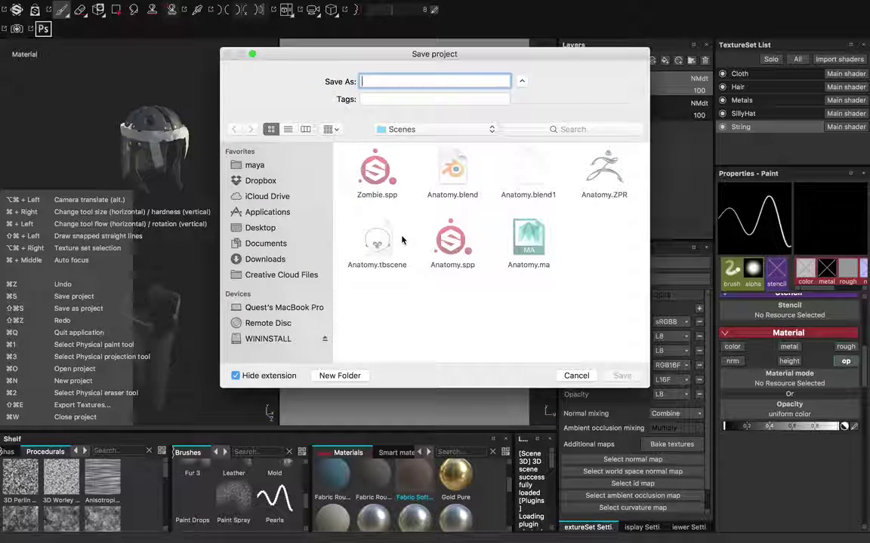
pyautogui.write('Accessories')
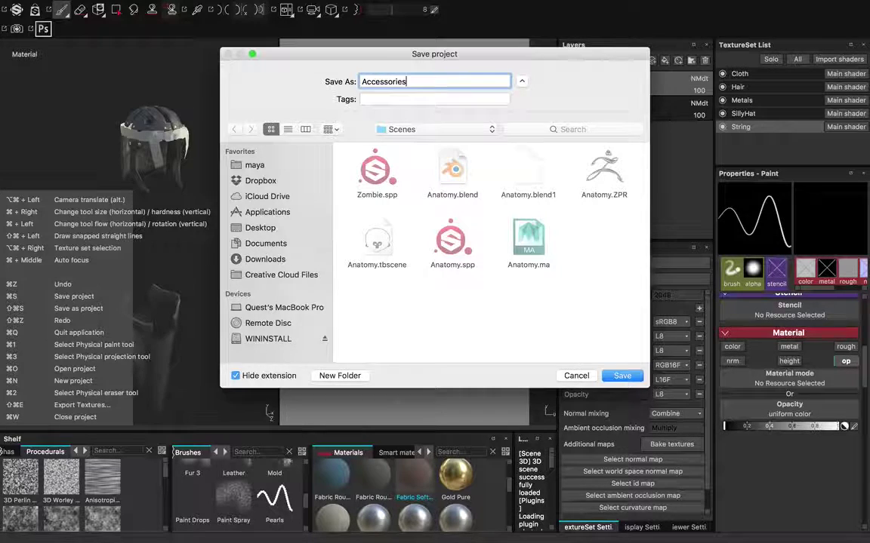
pyautogui.press('Return')
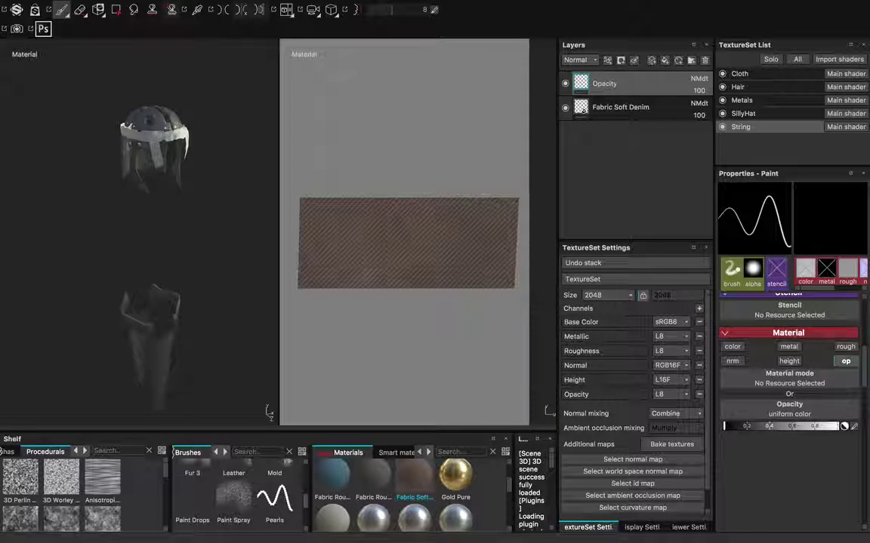
# - Open the Zombie.spp project, select the Zombie texture set and enlarge the 3D view to inspect the textured body
pyautogui.press('super+o')
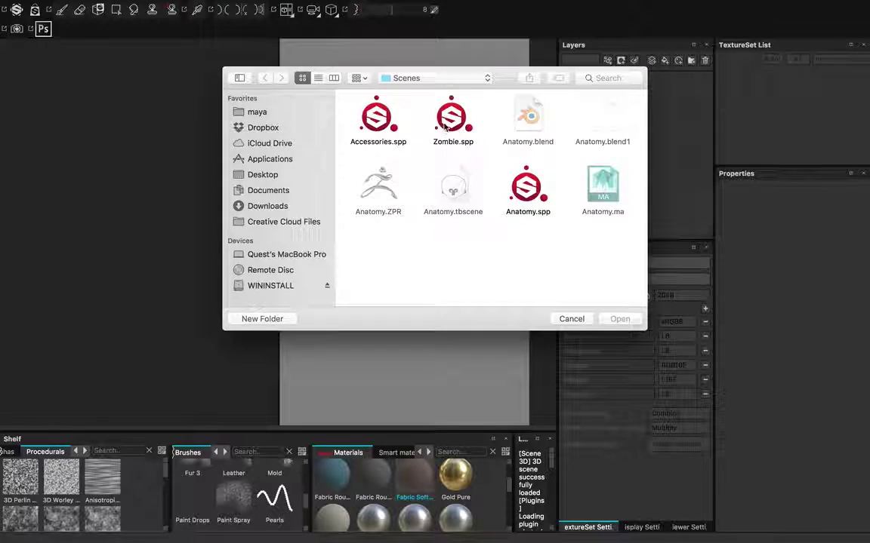
pyautogui.click(447, 120)
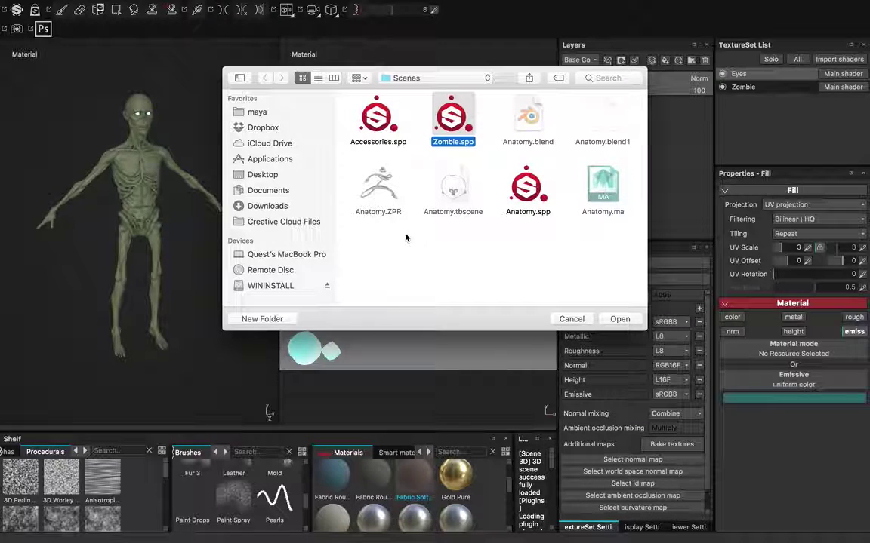
pyautogui.scroll(6, 194, 254)
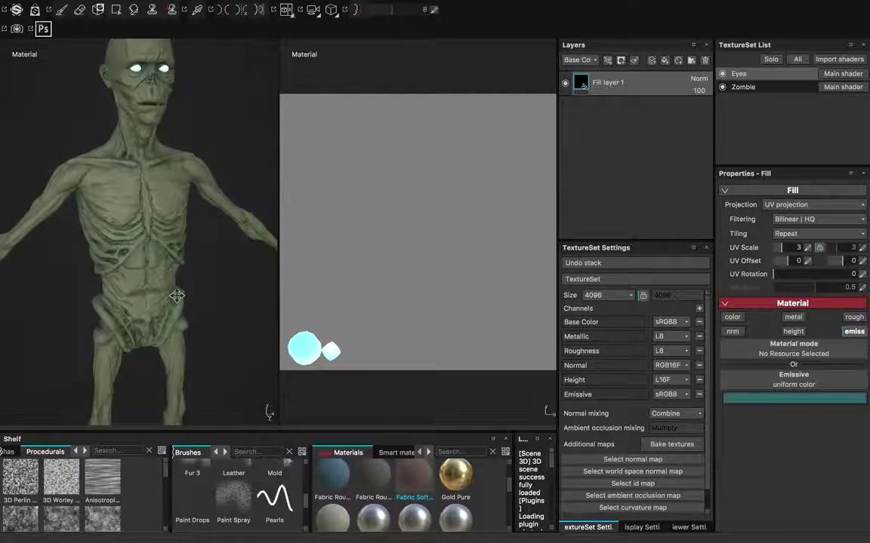
pyautogui.keyDown('alt'); pyautogui.moveTo(177, 296); pyautogui.dragTo(125, 210, button='right'); pyautogui.keyUp('alt')
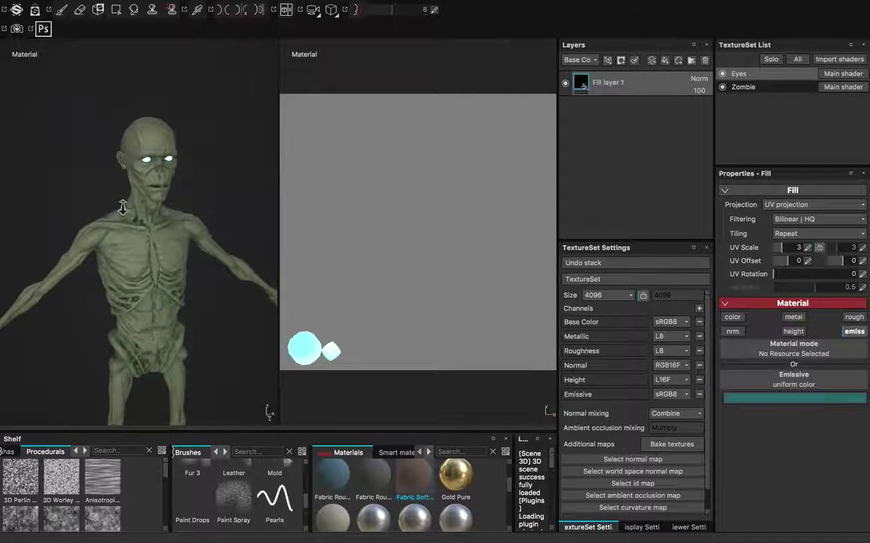
pyautogui.keyDown('alt'); pyautogui.moveTo(124, 210); pyautogui.dragTo(181, 211); pyautogui.keyUp('alt')
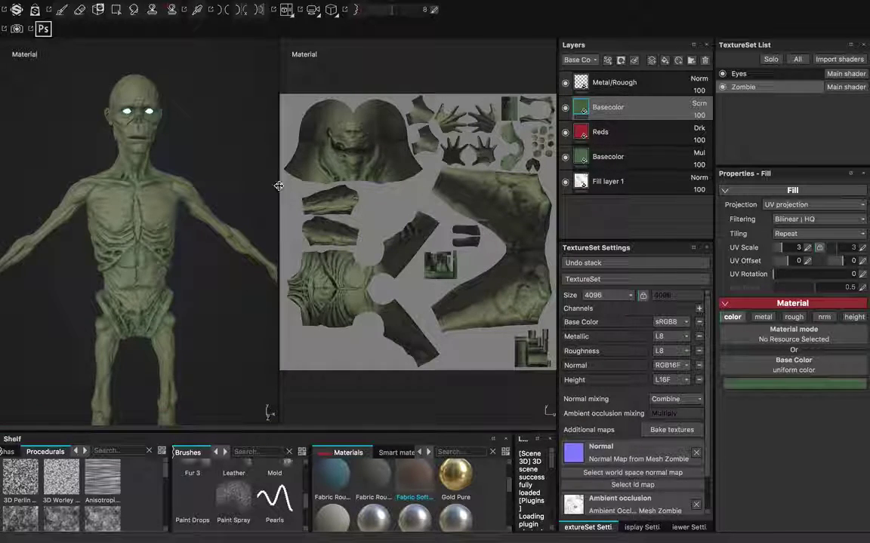
pyautogui.moveTo(279, 177); pyautogui.dragTo(410, 177)
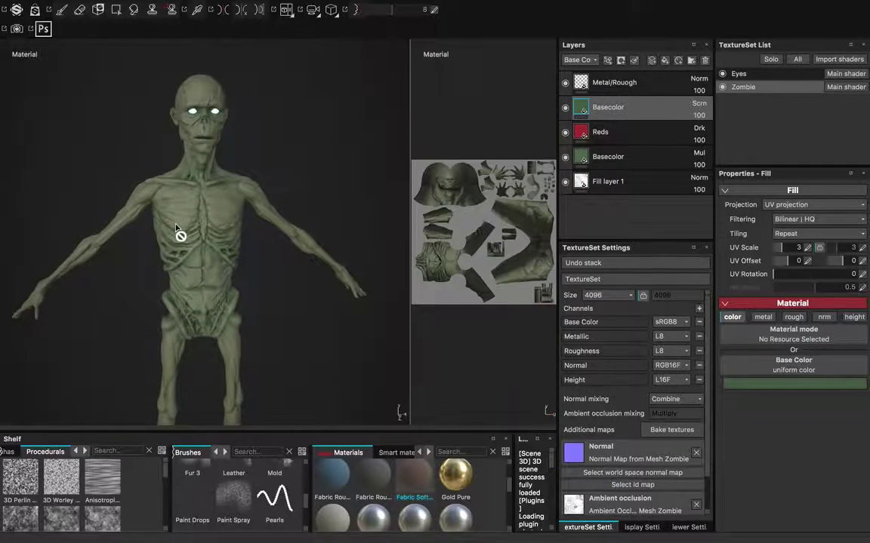
pyautogui.keyDown('alt'); pyautogui.moveTo(180, 235); pyautogui.dragTo(291, 275); pyautogui.keyUp('alt')
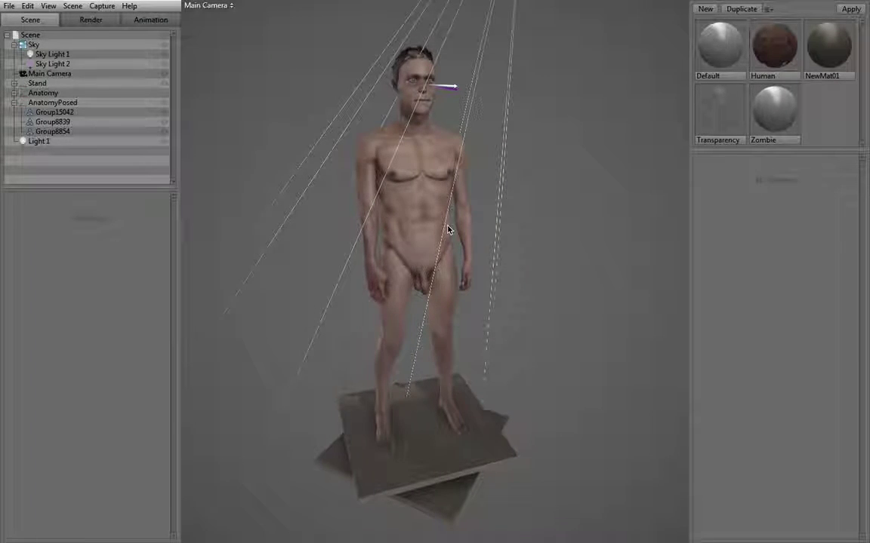
# - Switch to Marmoset Toolbag and examine the posed human figure and its stand from several angles
pyautogui.moveTo(446, 233); pyautogui.dragTo(468, 259, button='middle')
pyautogui.moveTo(468, 259); pyautogui.dragTo(565, 218)
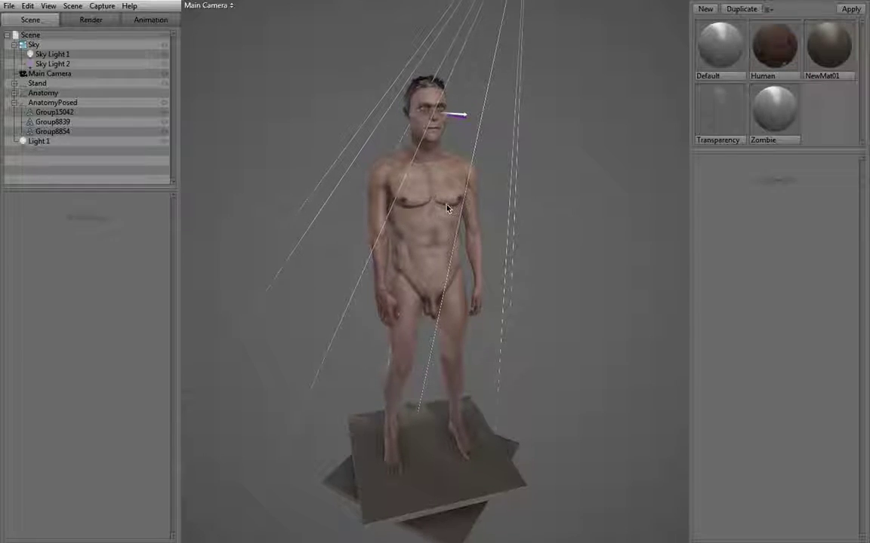
pyautogui.moveTo(445, 206); pyautogui.dragTo(471, 265, button='right')
pyautogui.moveTo(471, 207); pyautogui.dragTo(483, 255, button='middle')
pyautogui.moveTo(483, 256); pyautogui.dragTo(534, 170)
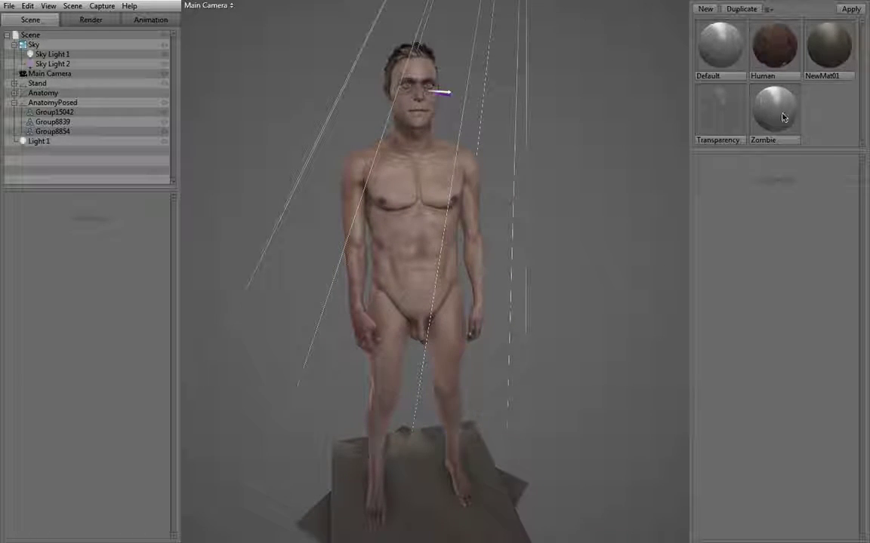
pyautogui.moveTo(508, 139); pyautogui.dragTo(489, 144)
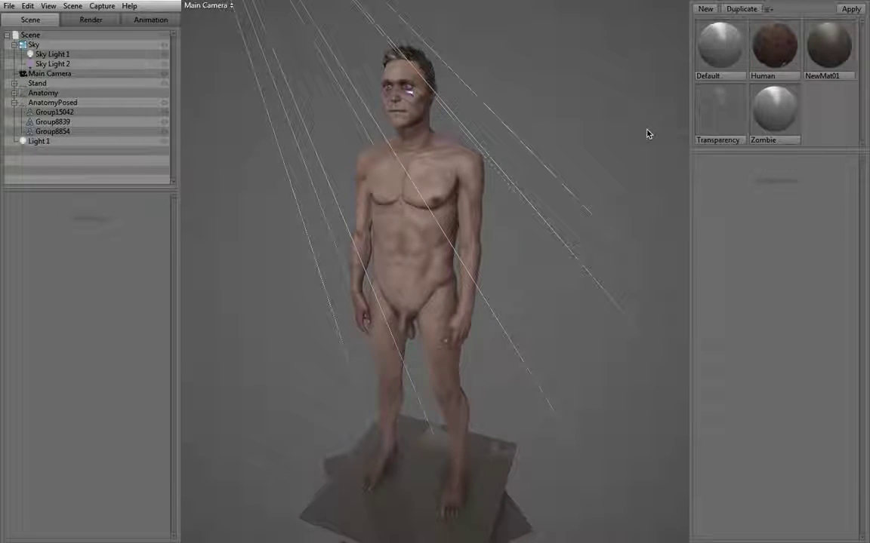
pyautogui.moveTo(513, 194); pyautogui.dragTo(536, 177)
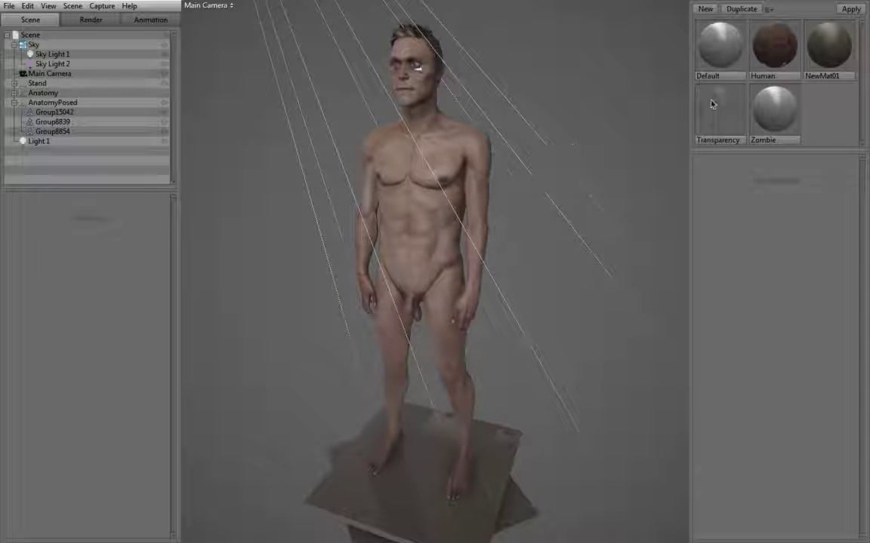
pyautogui.moveTo(574, 124); pyautogui.dragTo(545, 147)
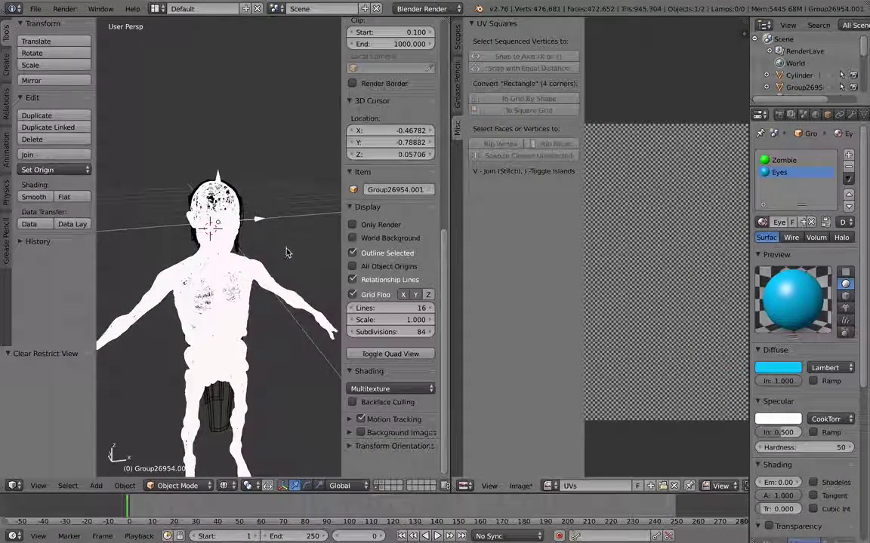
# - Switch to Blender, isolate the helmet and loincloth mesh in solid shading, and restrict the viewport display to Only Render
pyautogui.press('z')
pyautogui.keyDown('shift'); pyautogui.moveTo(271, 329); pyautogui.dragTo(268, 266, button='middle'); pyautogui.keyUp('shift')
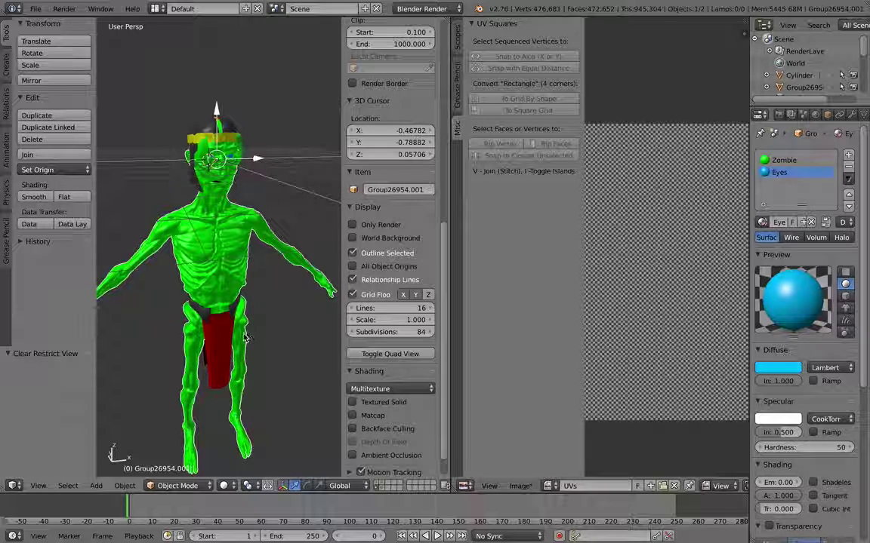
pyautogui.rightClick(285, 296)
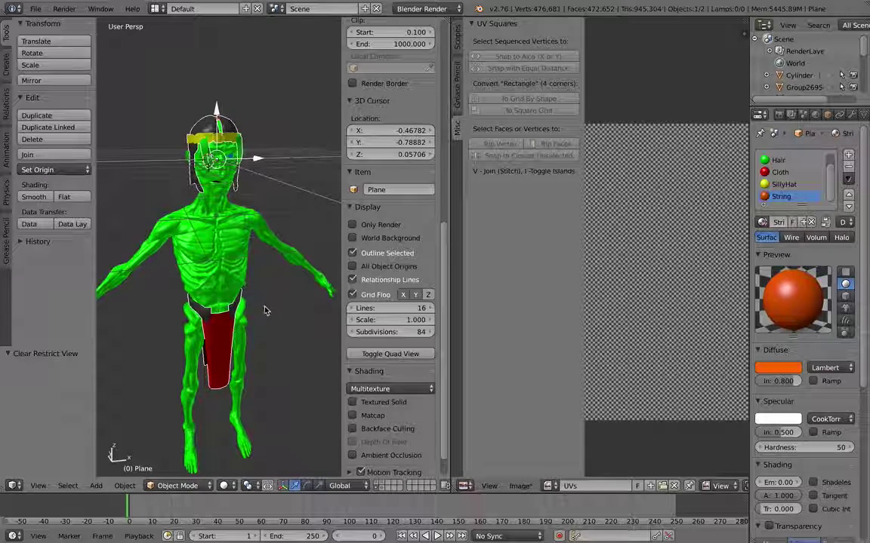
pyautogui.hotkey('shift', 'h')
pyautogui.click(381, 227)
pyautogui.moveTo(249, 252); pyautogui.dragTo(265, 326, button='middle')
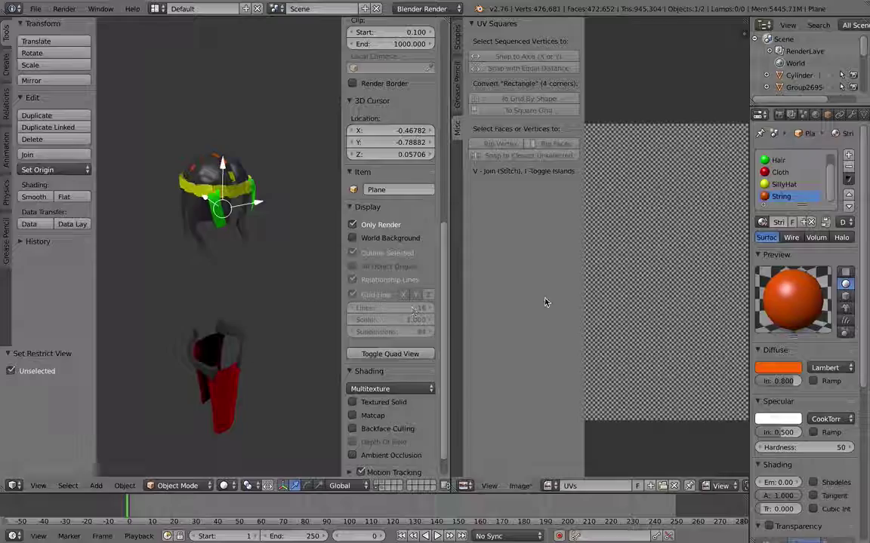
# - Examine the full UV layout of the accessories mesh in an enlarged UV editor, and return to Object Mode
pyautogui.press('Tab')
pyautogui.press('a')
pyautogui.press('a')
pyautogui.hotkey('ctrl', 'space')
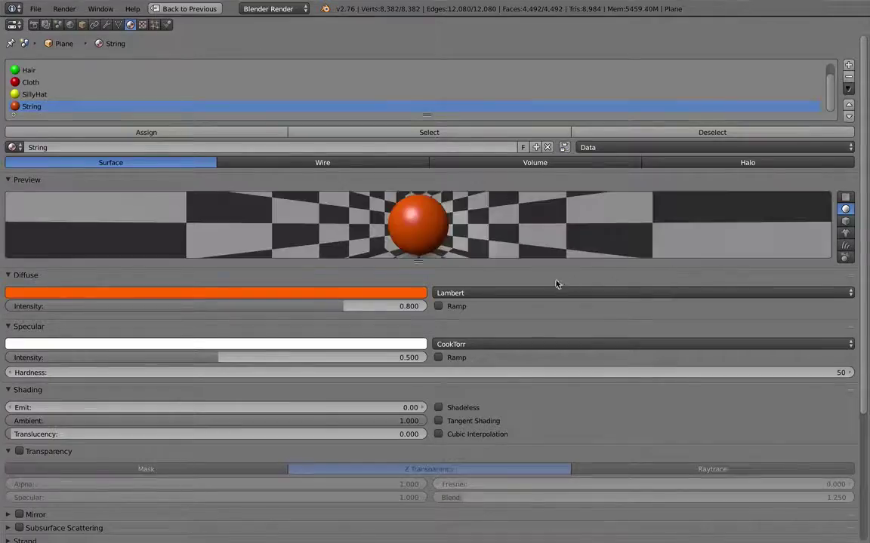
pyautogui.hotkey('ctrl', 'space')
pyautogui.hotkey('ctrl', 'space')
pyautogui.press('a')
pyautogui.press('a')
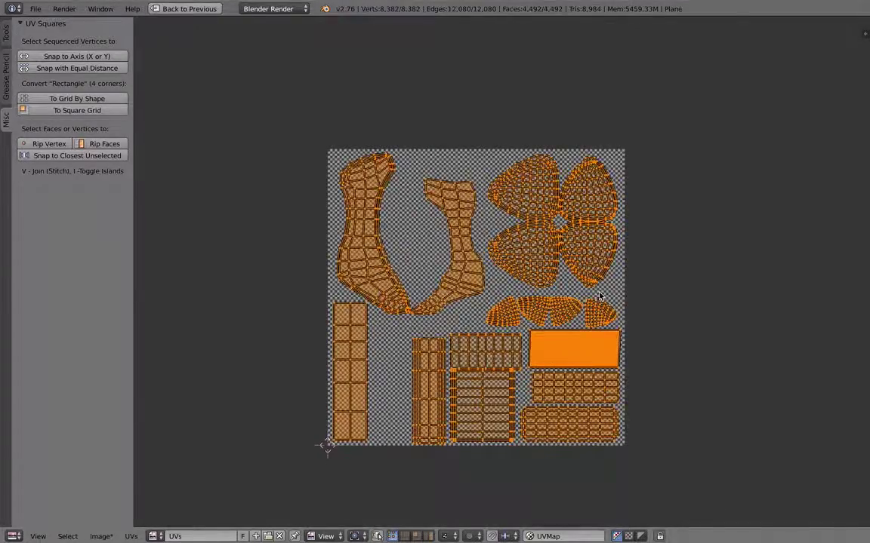
pyautogui.hotkey('shift', 'space')
pyautogui.moveTo(207, 288); pyautogui.dragTo(196, 172, button='middle')
pyautogui.press('Tab')
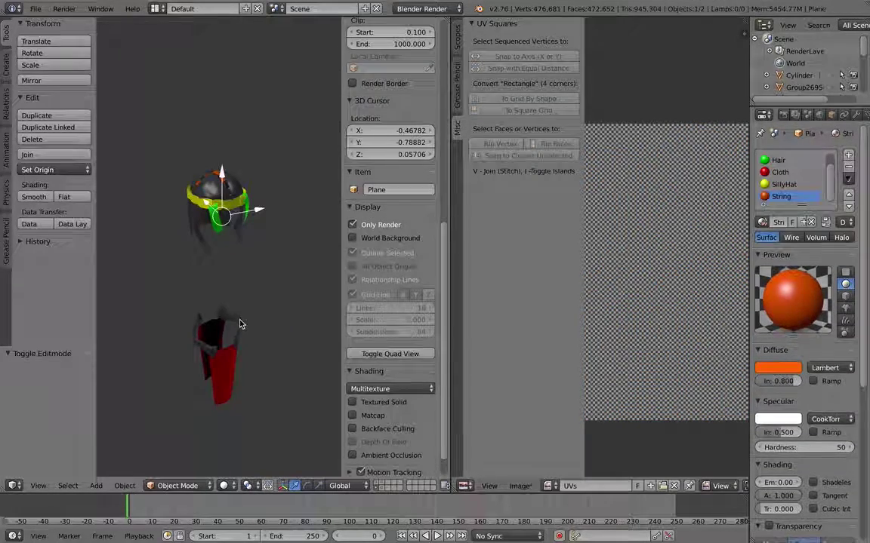
# - Unhide the zombie, reveal the human figure's layer, and select the flat planes beside the human's hand in wireframe shading
pyautogui.hotkey('alt', 'h')
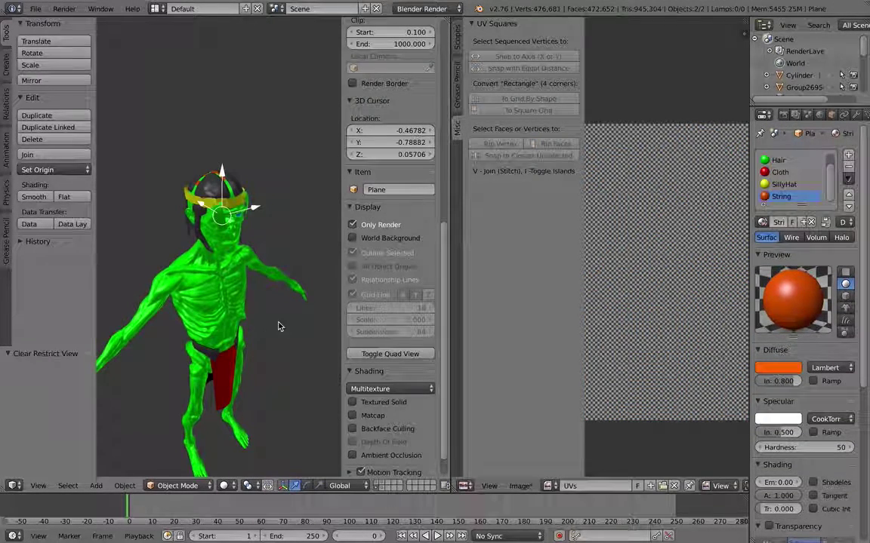
pyautogui.click(379, 486)
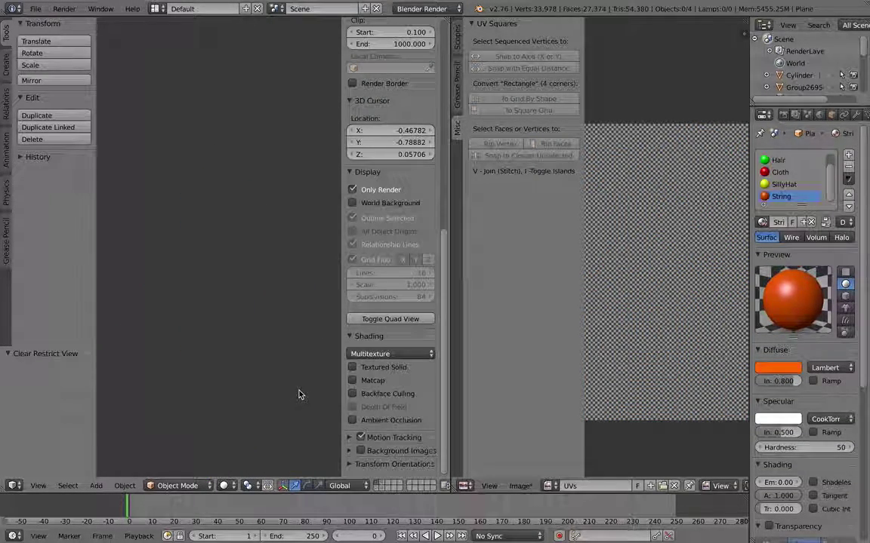
pyautogui.hotkey('alt', 'h')
pyautogui.moveTo(303, 406); pyautogui.dragTo(268, 336, button='middle')
pyautogui.rightClick(269, 339)
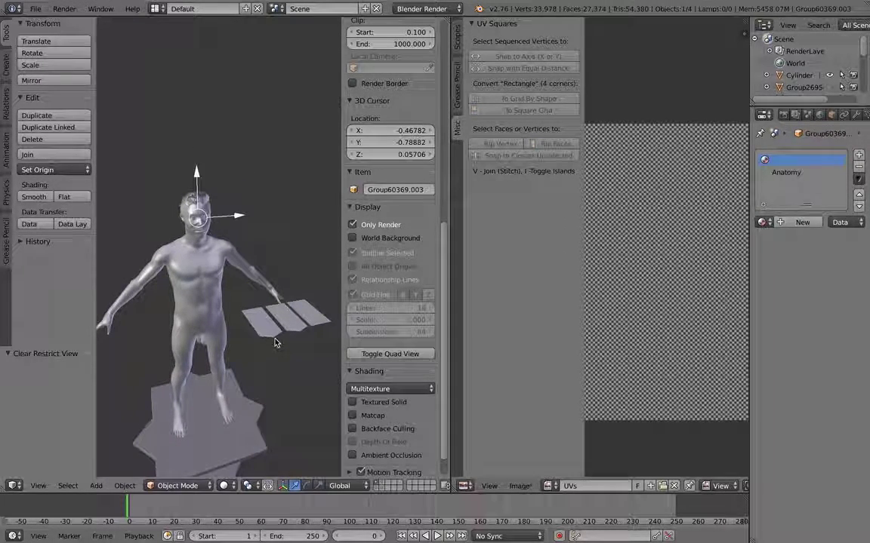
pyautogui.press('z')
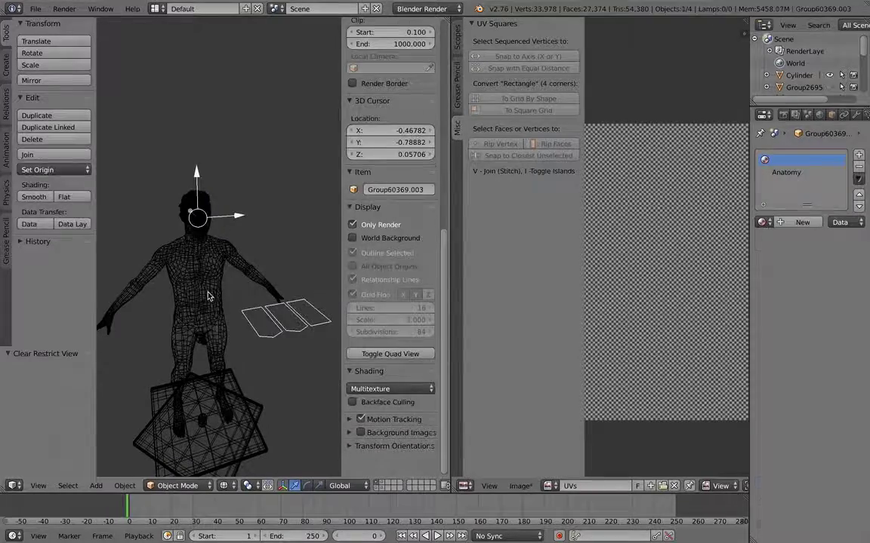
# - Hide the selected flat planes and the 3D view's tool shelf and properties region to enlarge the view of the human figure
pyautogui.press('h')
pyautogui.scroll(3, 219, 321)
pyautogui.keyDown('shift'); pyautogui.moveTo(213, 318); pyautogui.dragTo(206, 299, button='middle'); pyautogui.keyUp('shift')
pyautogui.press('n')
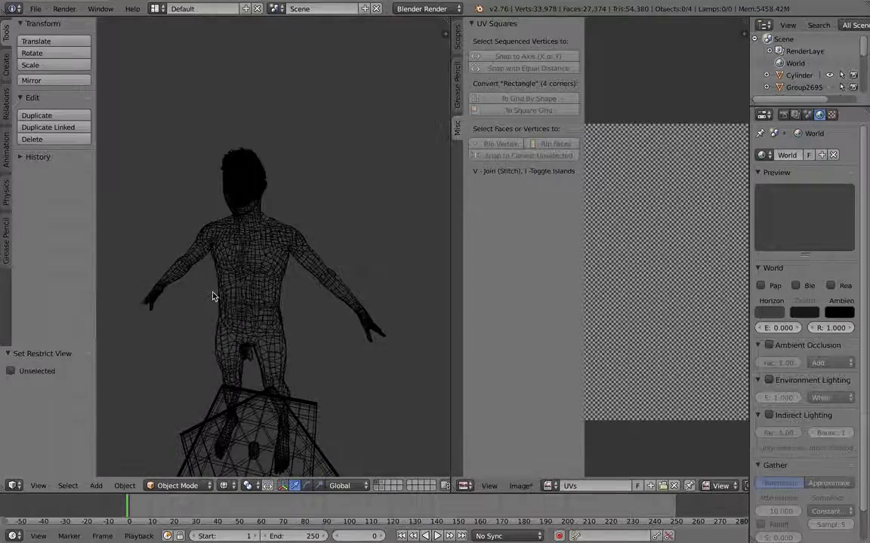
pyautogui.press('t')
pyautogui.scroll(2, 218, 291)
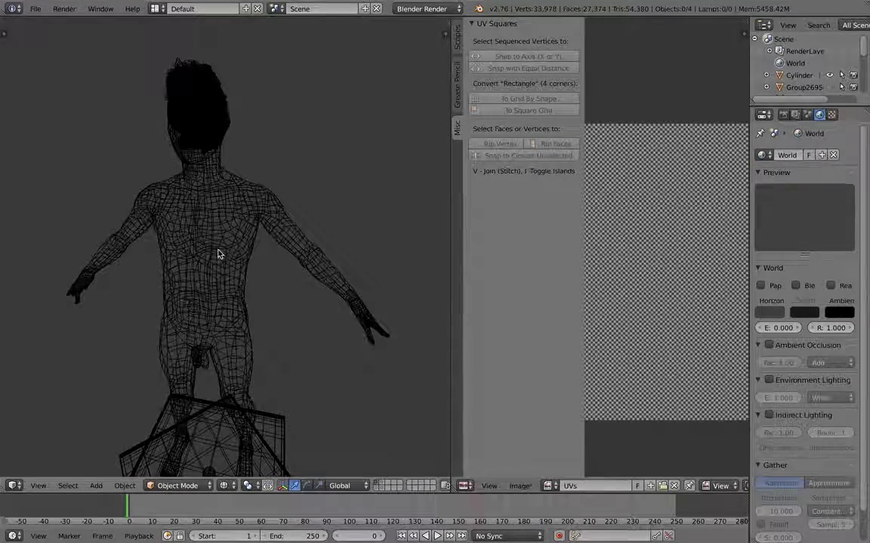
# - Examine the UV layout of the whole human body mesh in Edit Mode, and return to Object Mode
pyautogui.rightClick(217, 254)
pyautogui.press('Tab')
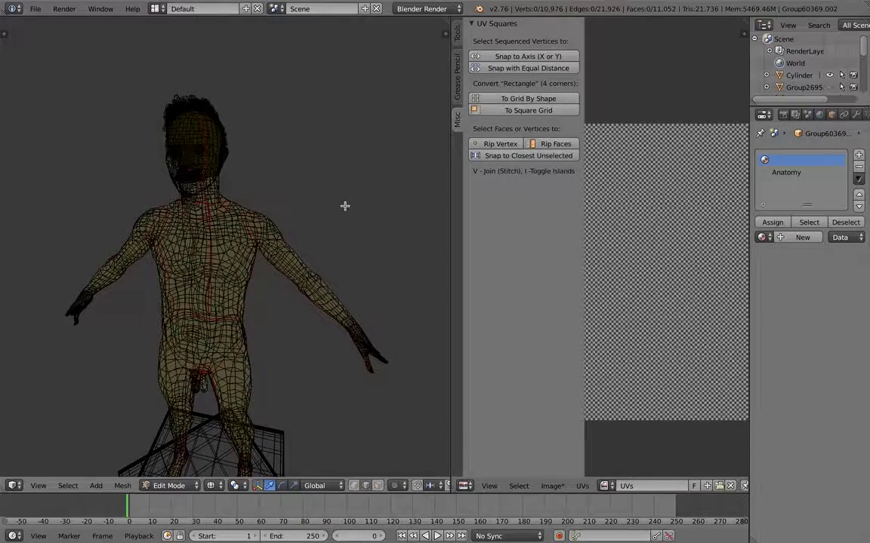
pyautogui.press('a')
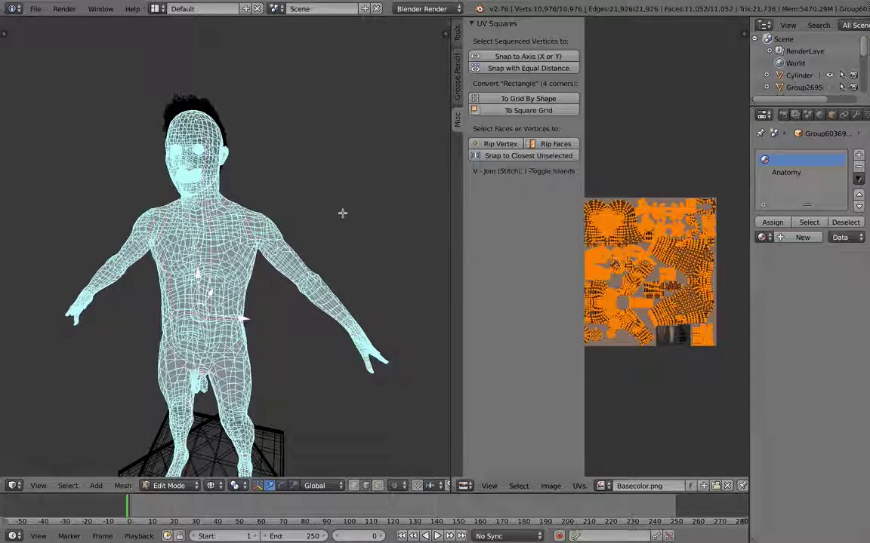
pyautogui.press('Tab')
# - Examine the UVs of the hair mesh over Basecolor.png in an enlarged UV editor, and return to Object Mode
pyautogui.rightClick(223, 131)
pyautogui.press('Tab')
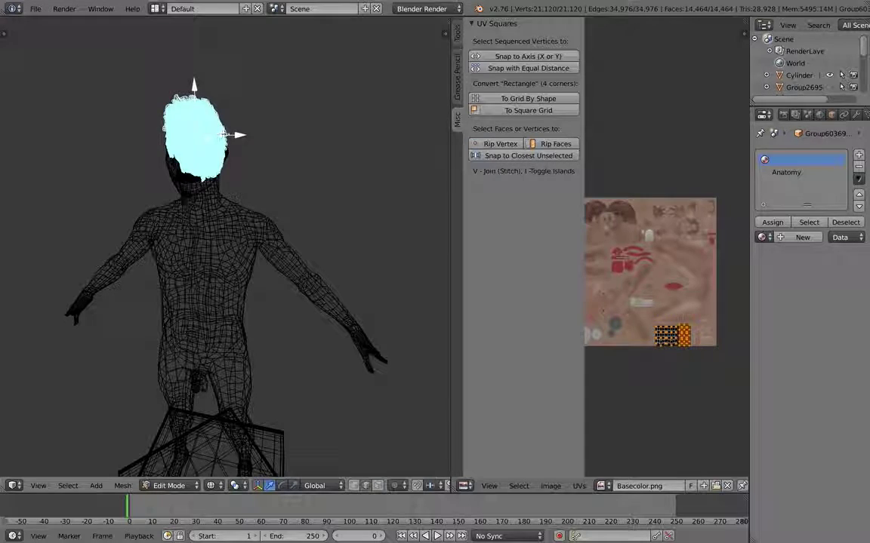
pyautogui.scroll(-3, 677, 308)
pyautogui.hotkey('ctrl', 'Up')
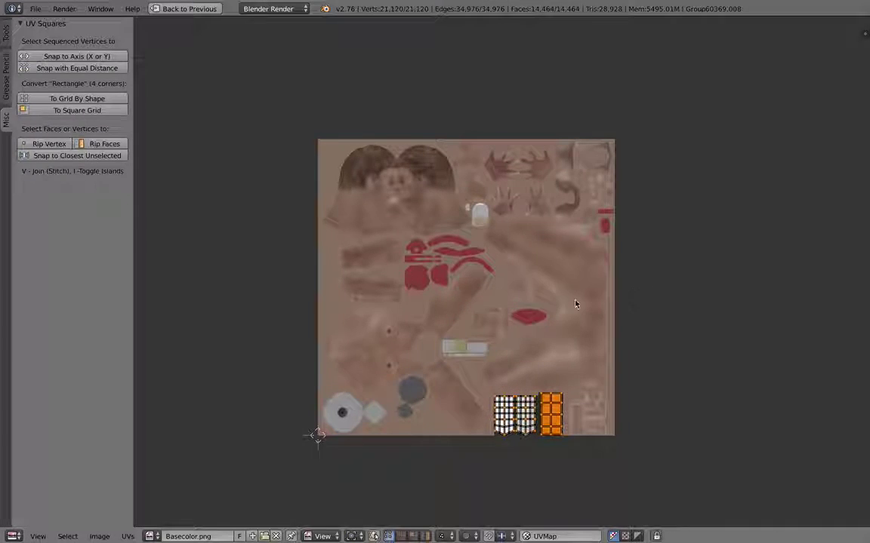
pyautogui.hotkey('ctrl', 'Up')
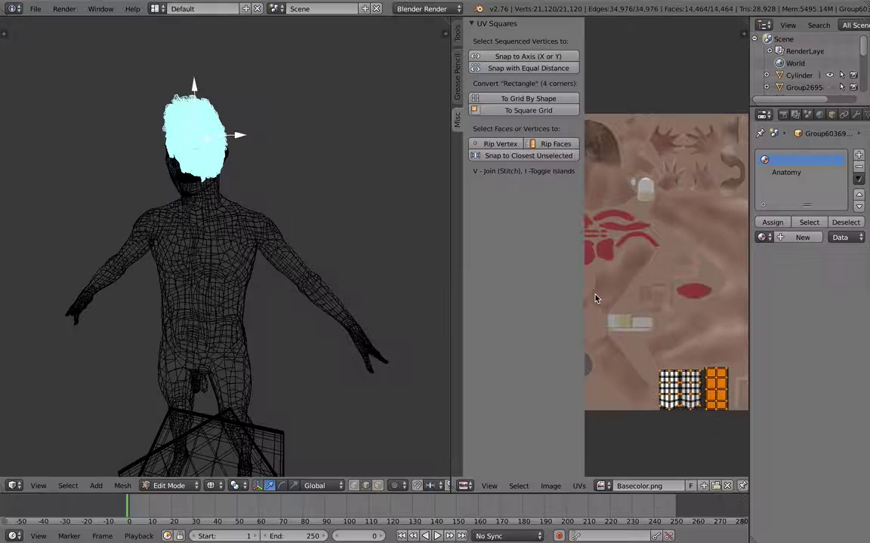
pyautogui.press('Tab')
# - Return the 3D view to solid shading and examine the full human figure on its stand
pyautogui.scroll(-4, 361, 311)
pyautogui.press('z')
pyautogui.keyDown('shift'); pyautogui.moveTo(355, 319); pyautogui.dragTo(353, 262, button='middle'); pyautogui.keyUp('shift')
pyautogui.scroll(1, 357, 286)
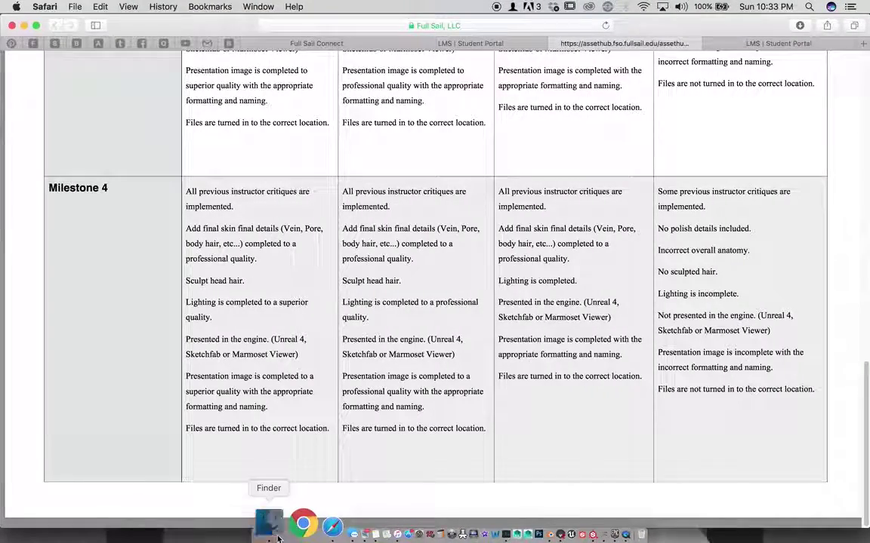
pyautogui.hotkey('ctrl', 'Right')
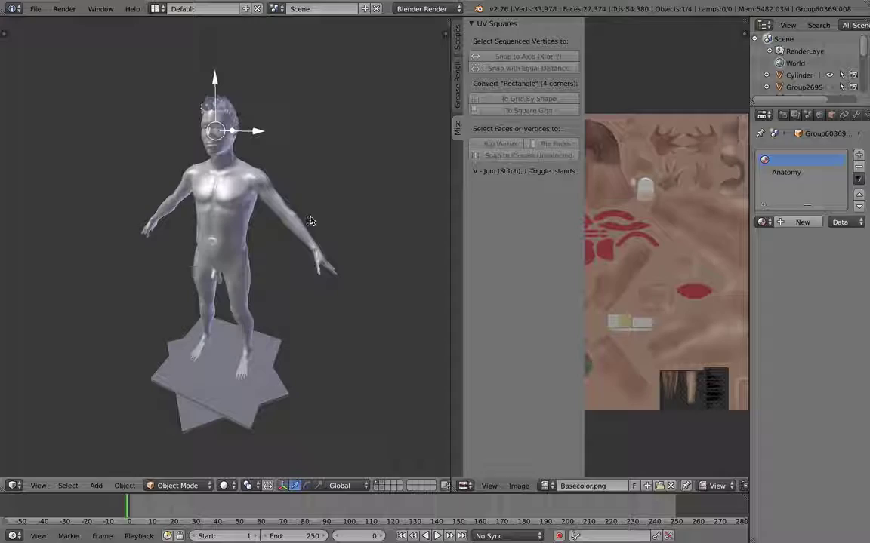
pyautogui.moveTo(301, 206)
pyautogui.keyDown('shift'); pyautogui.mouseDown(button='middle')
pyautogui.moveTo(320, 248)
pyautogui.moveTo(305, 260)
pyautogui.mouseUp(button='middle'); pyautogui.keyUp('shift')
pyautogui.scroll(3, 320, 248)
# - Switch to ZBrush and examine the zombie sculpt's head and torso from several angles
pyautogui.hotkey('ctrl', 'Right')
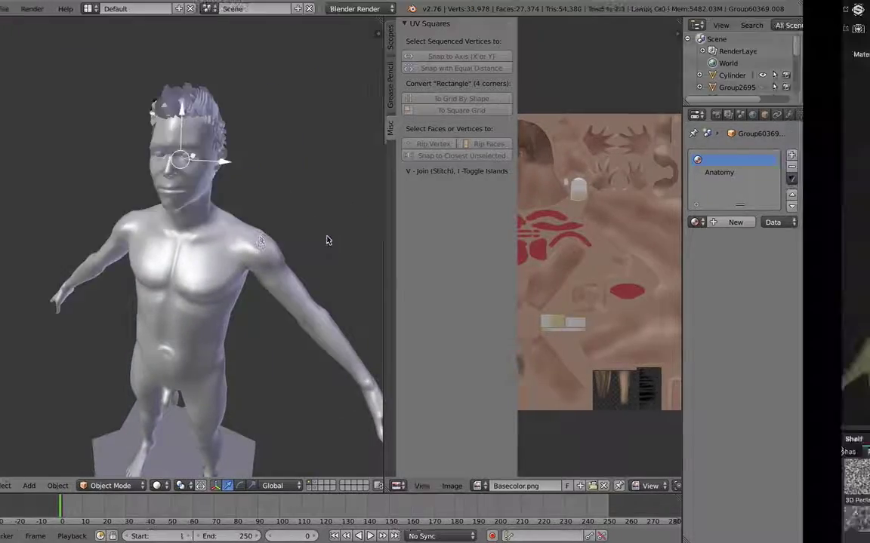
pyautogui.hotkey('ctrl', 'Right')
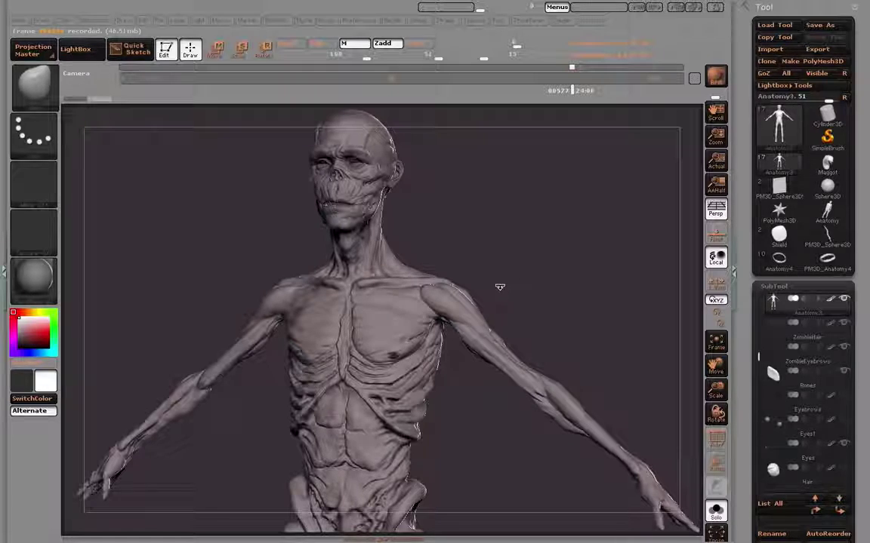
pyautogui.moveTo(499, 287); pyautogui.dragTo(504, 282)
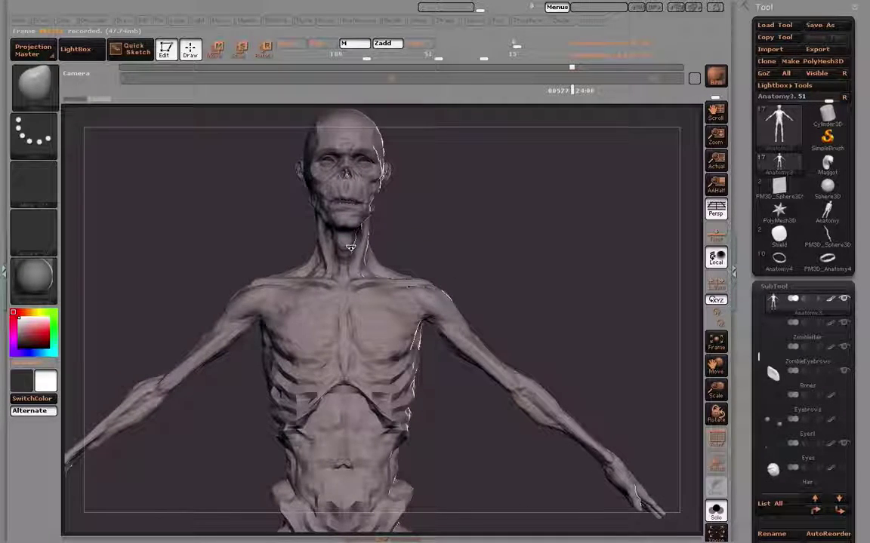
pyautogui.moveTo(353, 228); pyautogui.dragTo(422, 281)
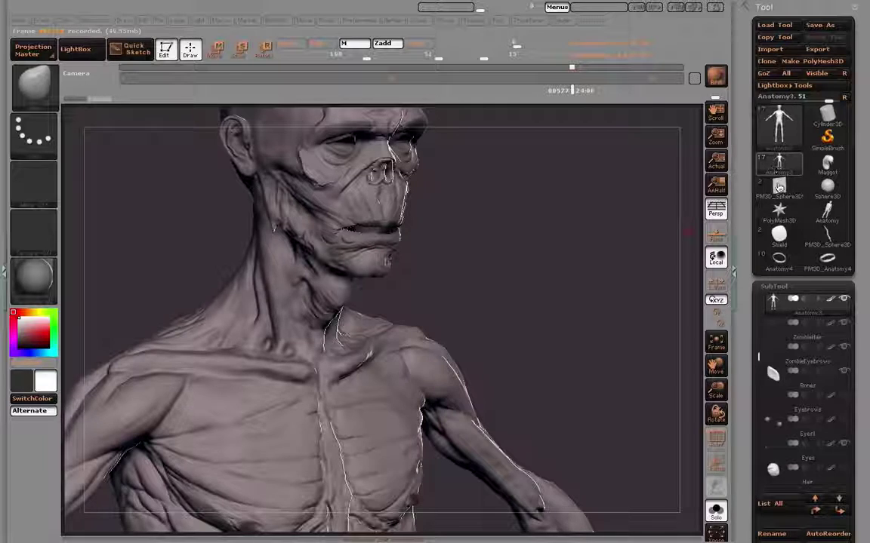
# - Look through the remaining subtools and turn off Solo mode to show the zombie together with its accessories
pyautogui.moveTo(758, 355); pyautogui.dragTo(760, 381)
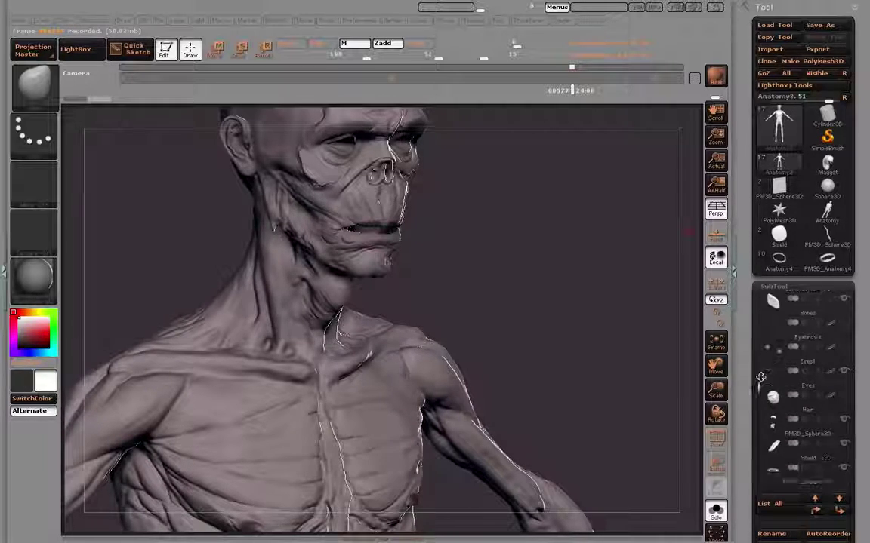
pyautogui.click(713, 508)
pyautogui.keyDown('alt'); pyautogui.moveTo(497, 330); pyautogui.dragTo(567, 477); pyautogui.keyUp('alt')
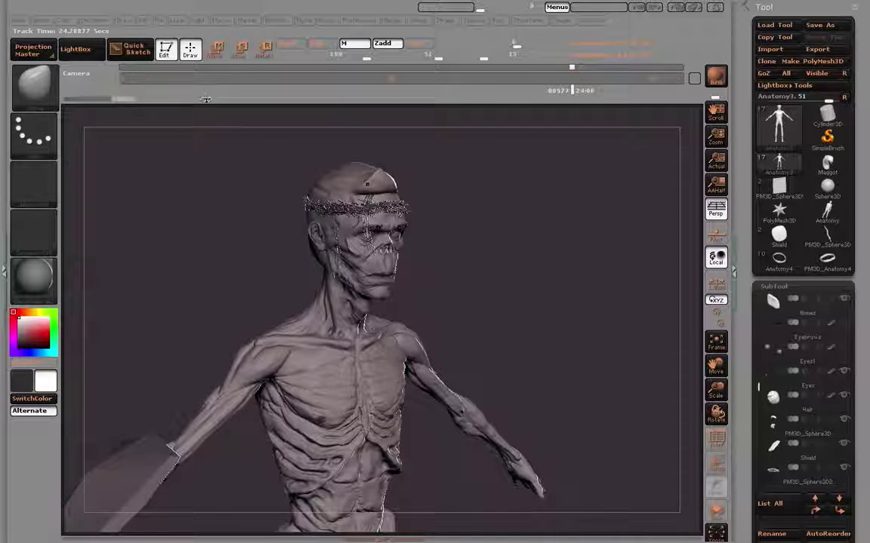
# - Move the timeline to its start at 00:00 and examine the human form of the sculpt
pyautogui.click(115, 81)
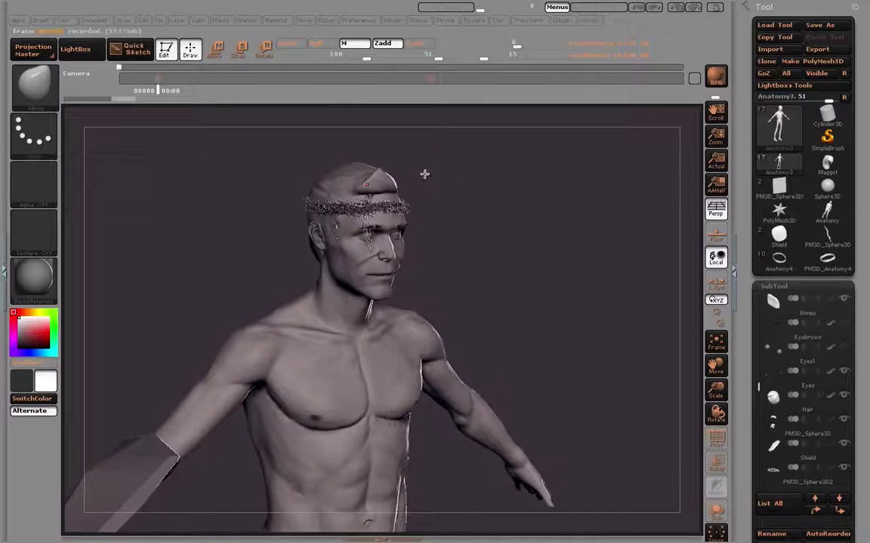
pyautogui.moveTo(634, 170); pyautogui.dragTo(471, 294)
pyautogui.moveTo(574, 276); pyautogui.dragTo(507, 219)
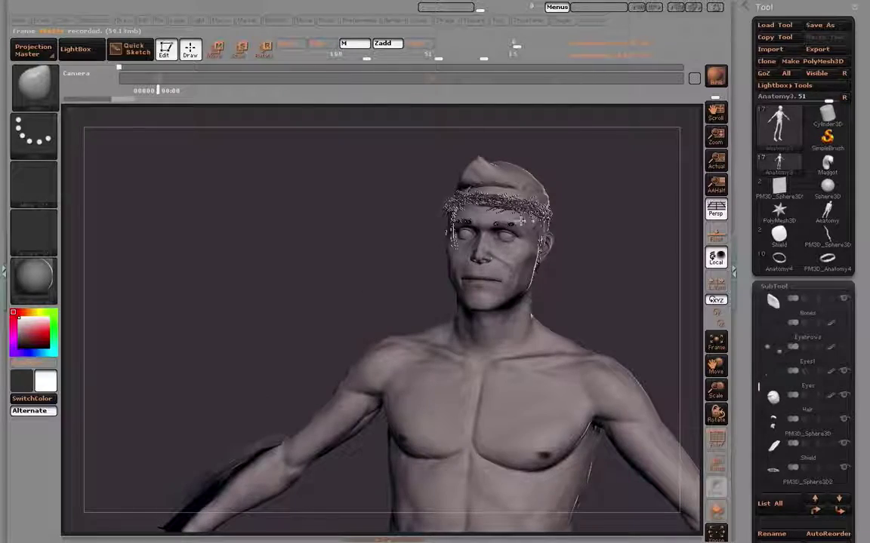
pyautogui.moveTo(542, 263); pyautogui.dragTo(528, 266)
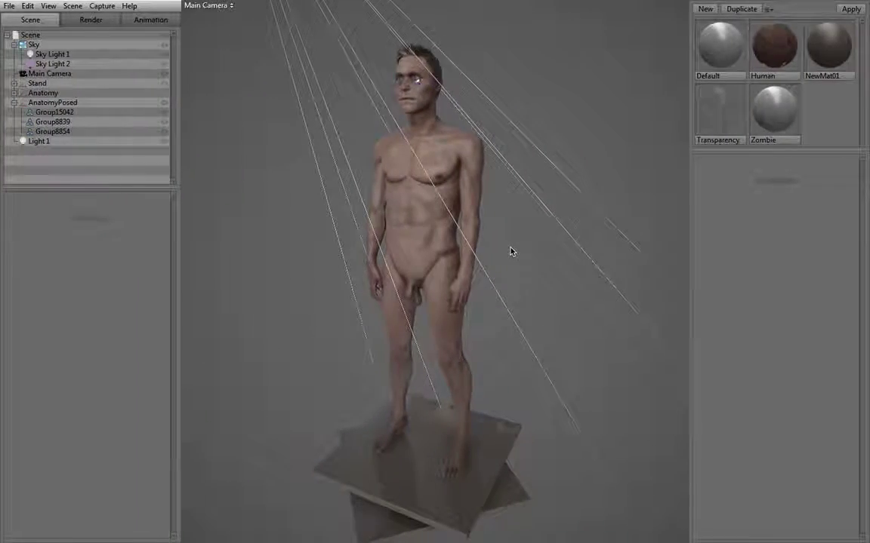
# - Orbit the posed figure in Marmoset Toolbag, and return to Blender to examine the human body in wireframe shading
pyautogui.moveTo(510, 248)
pyautogui.mouseDown()
pyautogui.moveTo(445, 284)
pyautogui.moveTo(482, 274)
pyautogui.moveTo(483, 285)
pyautogui.moveTo(431, 255)
pyautogui.mouseUp()
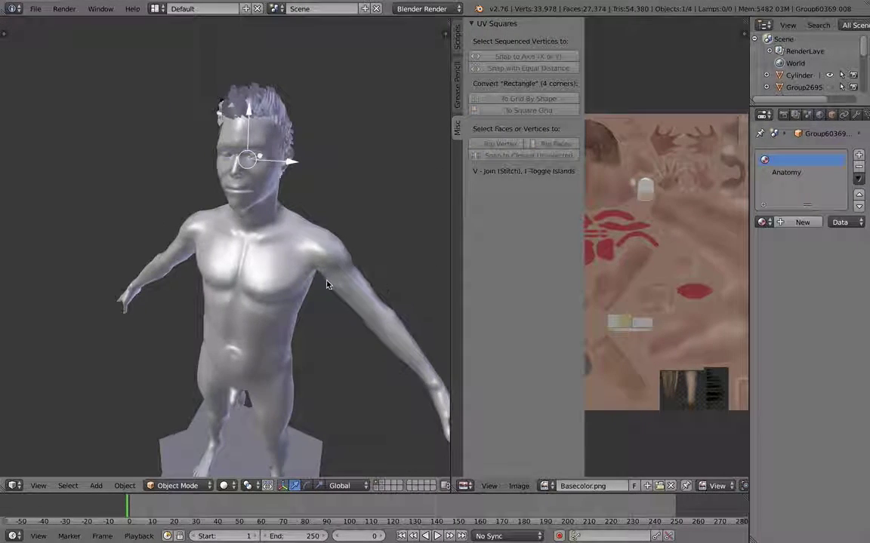
pyautogui.moveTo(294, 253)
pyautogui.mouseDown(button='middle')
pyautogui.moveTo(343, 260)
pyautogui.moveTo(334, 256)
pyautogui.mouseUp(button='middle')
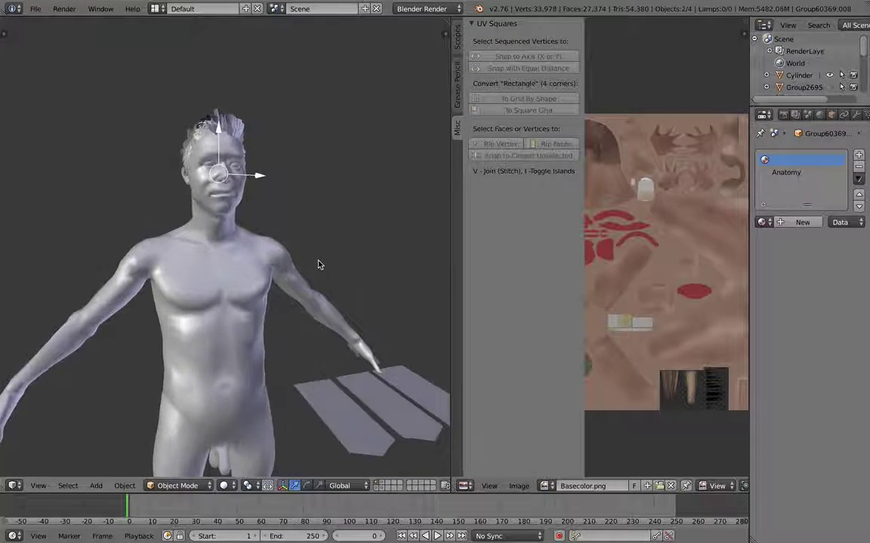
pyautogui.scroll(3, 278, 179)
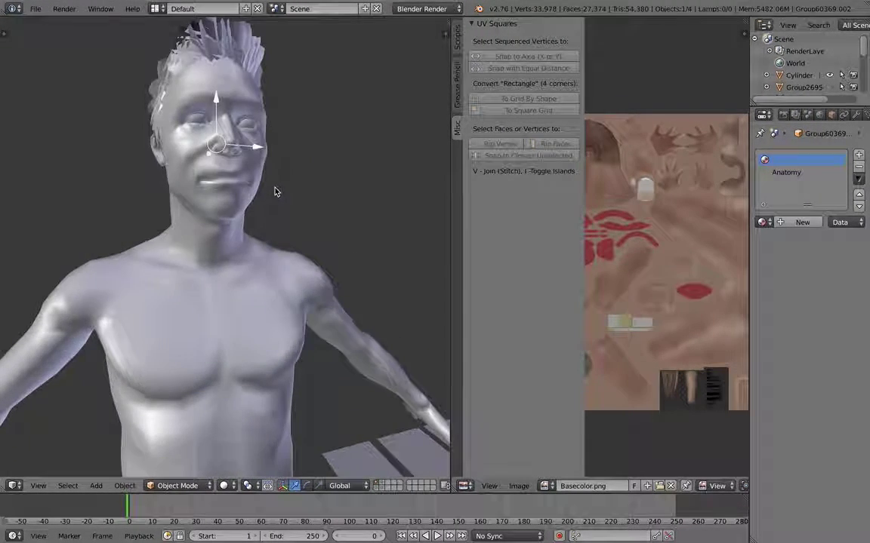
pyautogui.moveTo(276, 189); pyautogui.dragTo(299, 258, button='middle')
pyautogui.press('z')
pyautogui.moveTo(257, 128); pyautogui.dragTo(269, 151, button='middle')
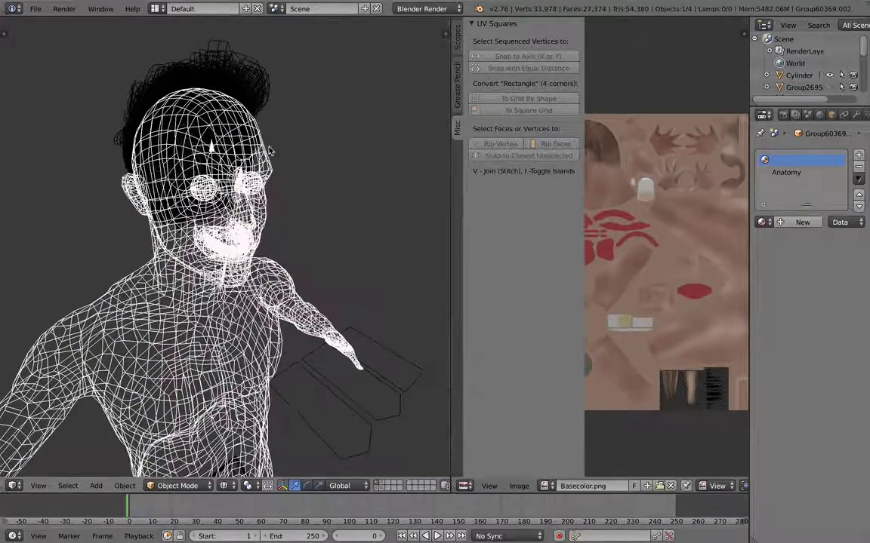
# - Examine the hair mesh and eyelashes up close in wireframe Edit Mode, and return to Object Mode
pyautogui.press('z')
pyautogui.rightClick(258, 101)
pyautogui.press('z')
pyautogui.press('Tab')
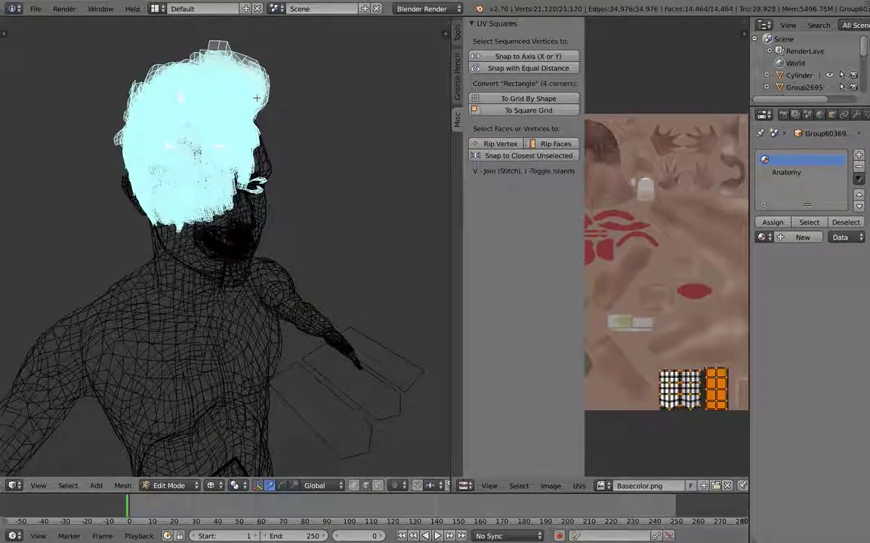
pyautogui.moveTo(267, 111); pyautogui.dragTo(290, 148, button='middle')
pyautogui.scroll(3, 291, 110)
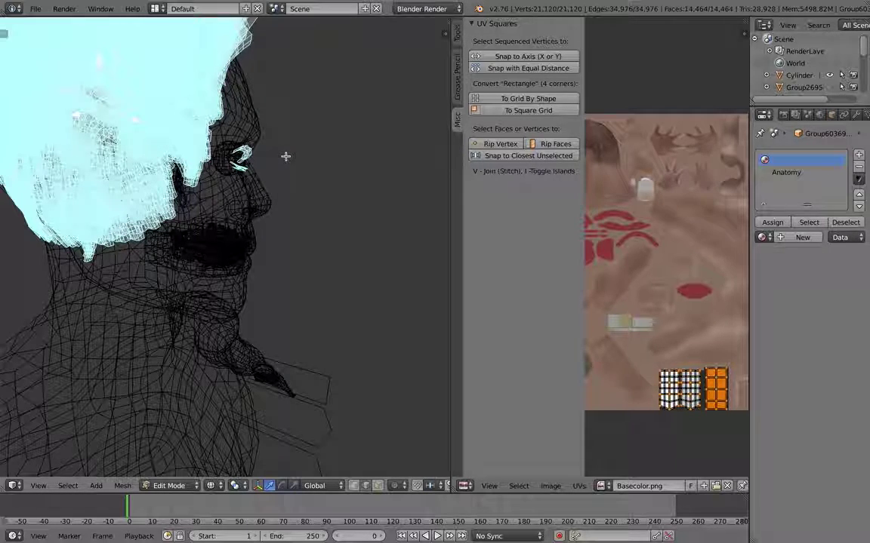
pyautogui.scroll(-3, 285, 157)
pyautogui.press('Tab')
# - Examine the human's face and hair up close in solid shading
pyautogui.press('z')
pyautogui.moveTo(254, 181)
pyautogui.mouseDown(button='middle')
pyautogui.moveTo(283, 188)
pyautogui.moveTo(212, 186)
pyautogui.moveTo(225, 159)
pyautogui.moveTo(234, 177)
pyautogui.mouseUp(button='middle')
pyautogui.scroll(2, 213, 187)
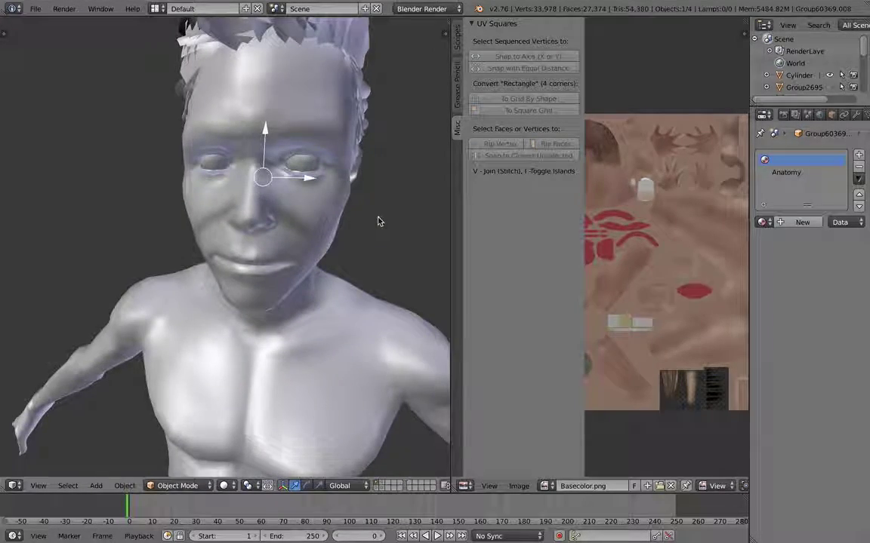
pyautogui.moveTo(293, 205); pyautogui.dragTo(190, 165, button='middle')
pyautogui.scroll(-3, 190, 164)
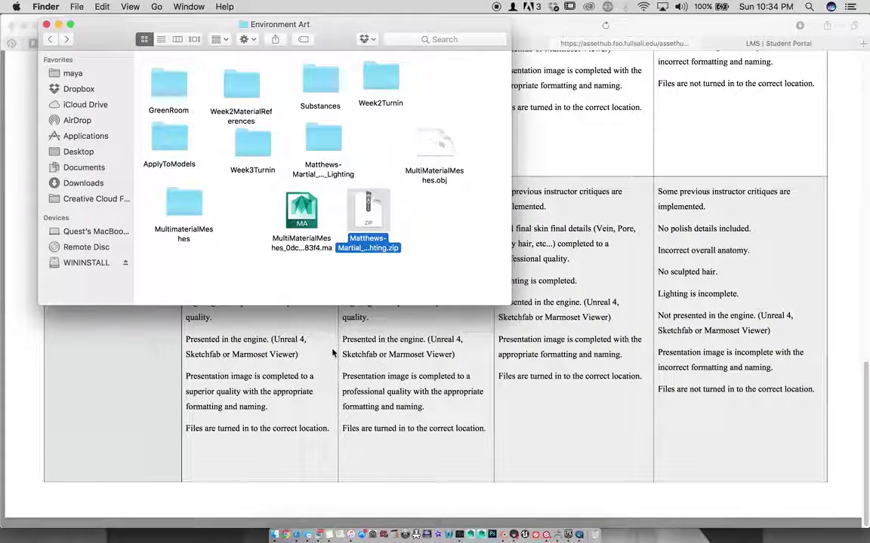
# - Switch to Finder and open the Movies folder in the Directed Studies Assets folder, under School in Documents
pyautogui.click(101, 168)
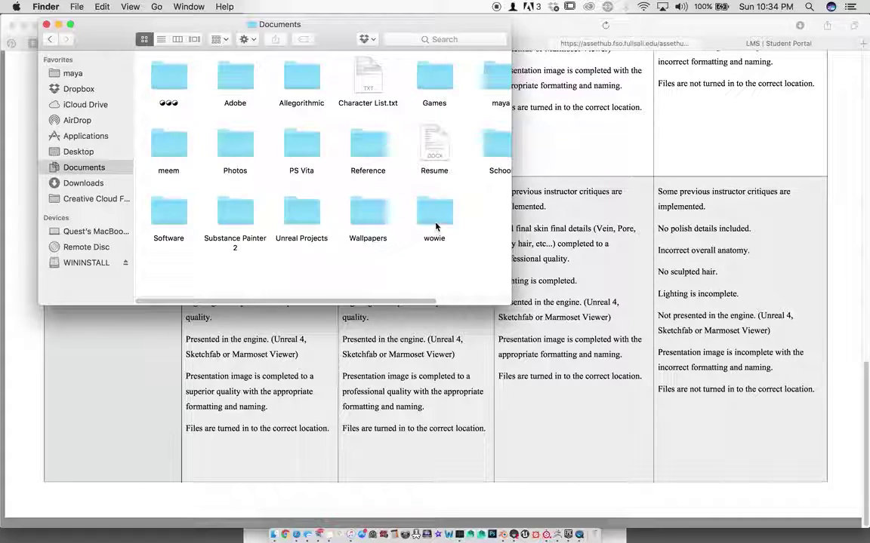
pyautogui.doubleClick(487, 144)
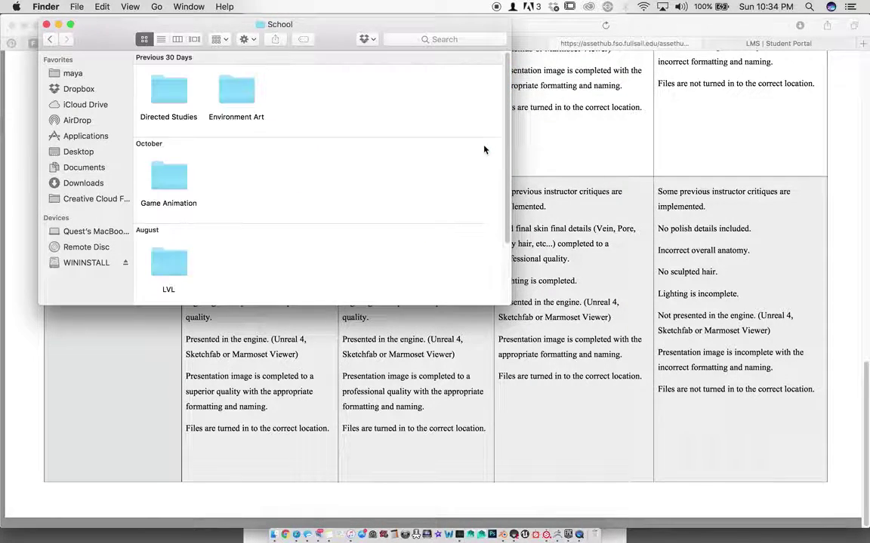
pyautogui.doubleClick(169, 91)
pyautogui.moveTo(115, 48); pyautogui.dragTo(138, 102)
pyautogui.doubleClick(202, 166)
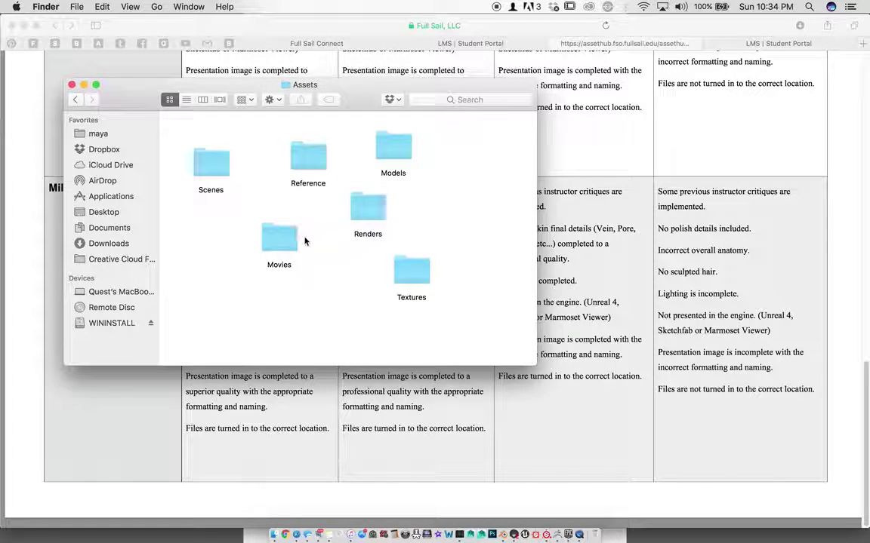
pyautogui.doubleClick(279, 239)
# - Look through the recorded ZBrush movies and preview ZBrush Movie62.mpg through to ZBrush Movie69.mpg
pyautogui.scroll(-5, 305, 241)
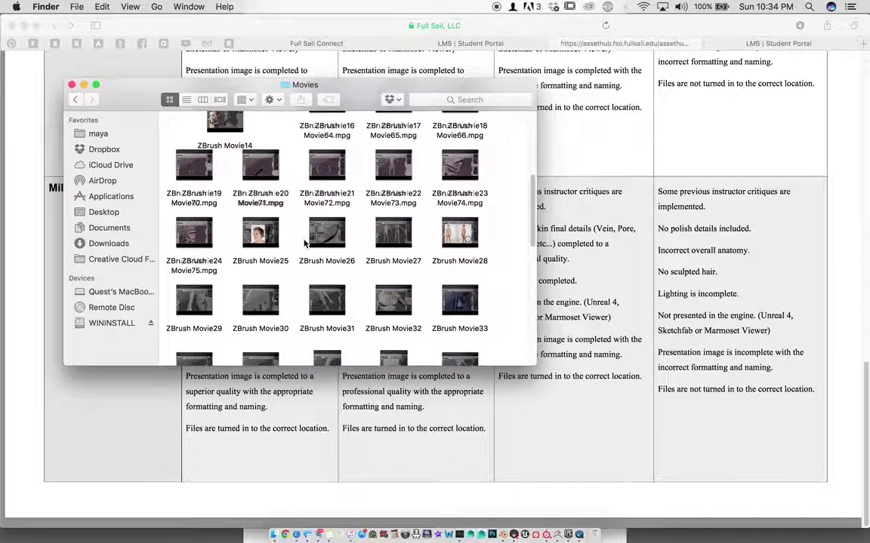
pyautogui.scroll(-1, 305, 242)
pyautogui.scroll(-9, 306, 242)
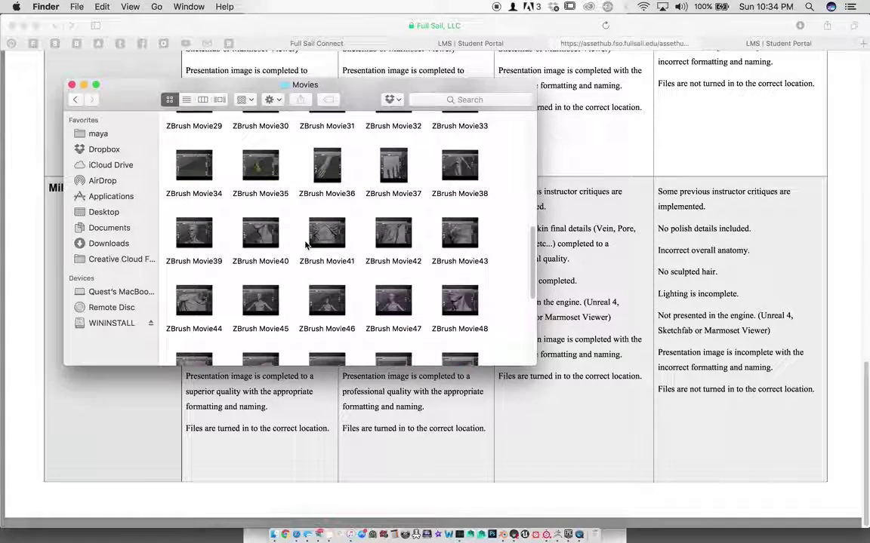
pyautogui.scroll(-2, 331, 265)
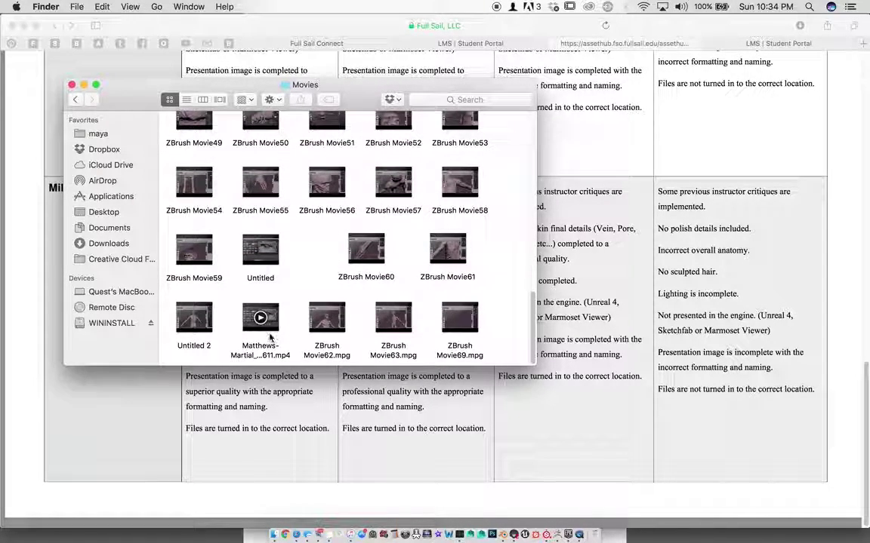
pyautogui.click(317, 325)
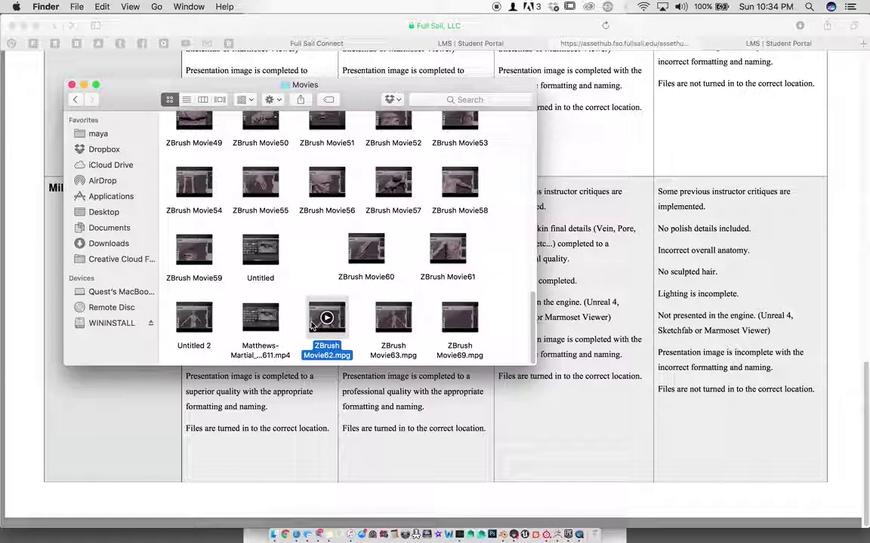
pyautogui.press('space')
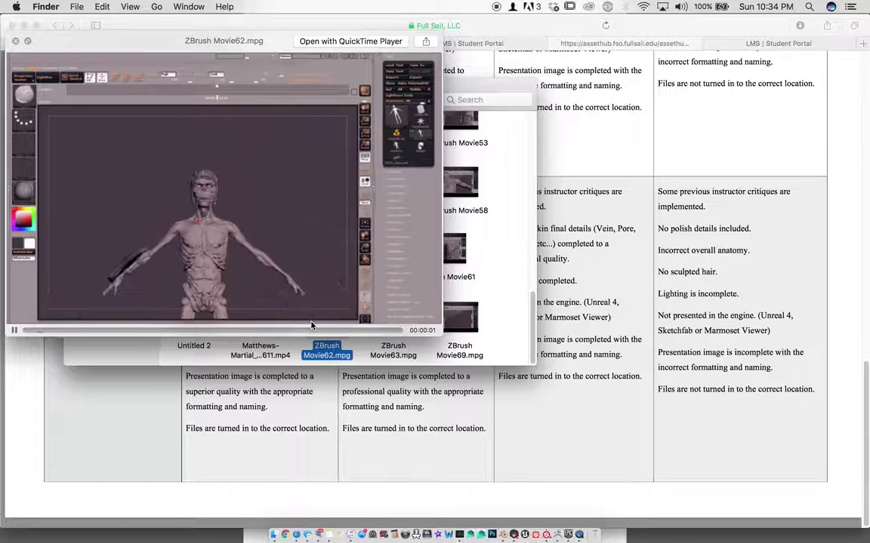
pyautogui.press('Right')
pyautogui.press('Right')
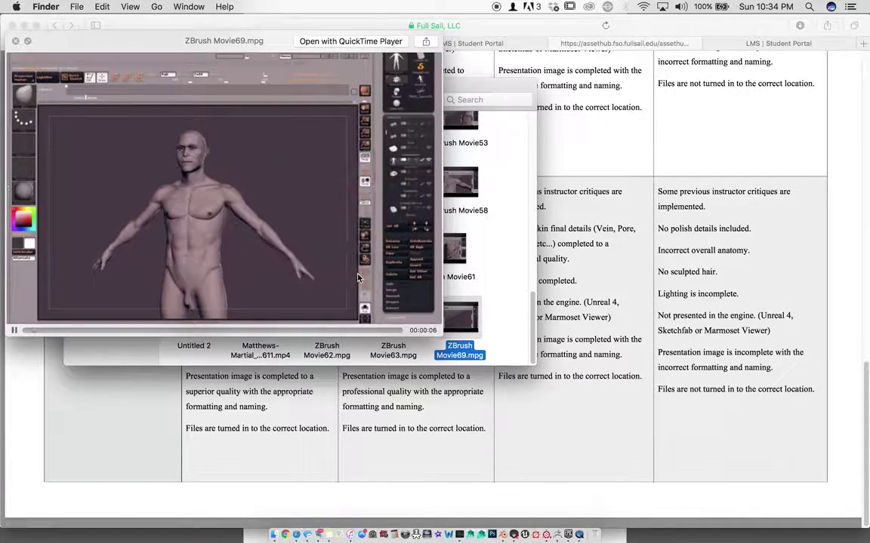
# - Close the ZBrush Movie69.mpg preview, find ZBrush Movie64.mpg in the Movies folder, and preview it at several points along its timeline
pyautogui.press('space')
pyautogui.scroll(5, 358, 278)
pyautogui.scroll(8, 358, 277)
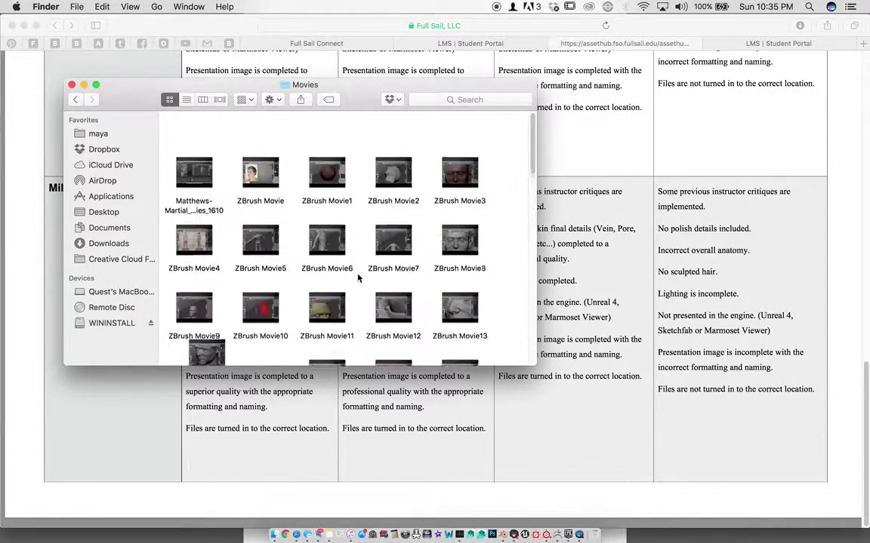
pyautogui.scroll(-3, 358, 277)
pyautogui.scroll(-2, 423, 231)
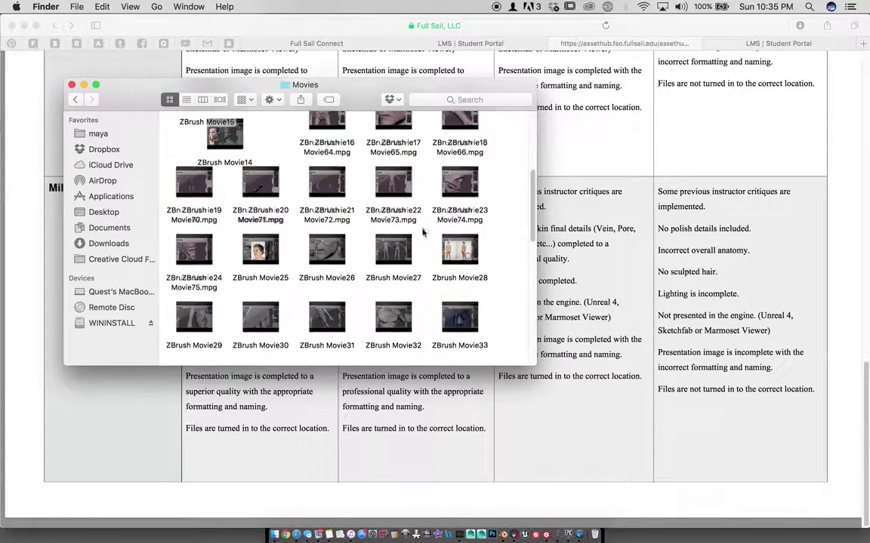
pyautogui.scroll(2, 423, 232)
pyautogui.click(330, 155)
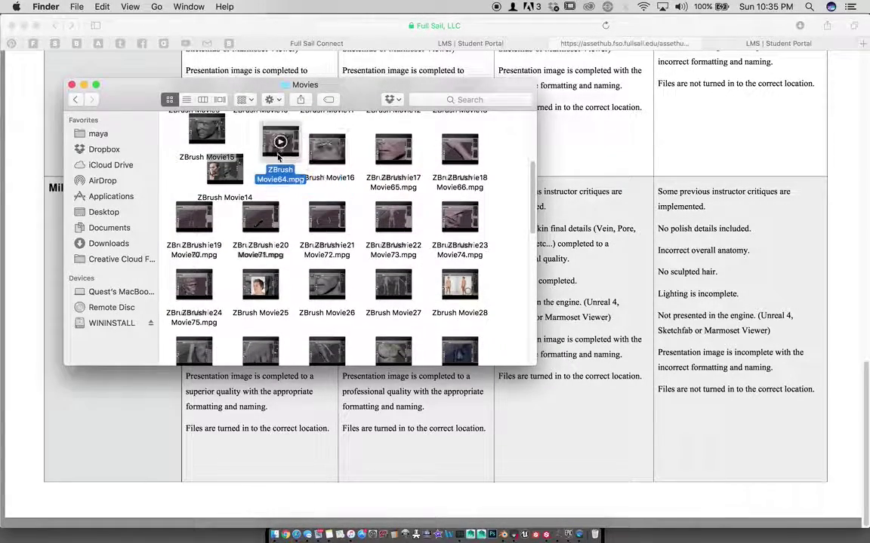
pyautogui.press('space')
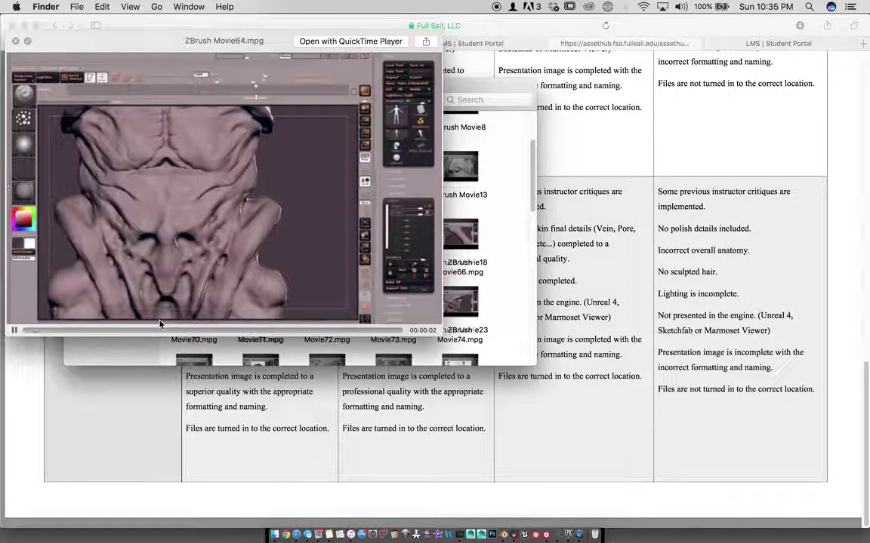
pyautogui.click(160, 327)
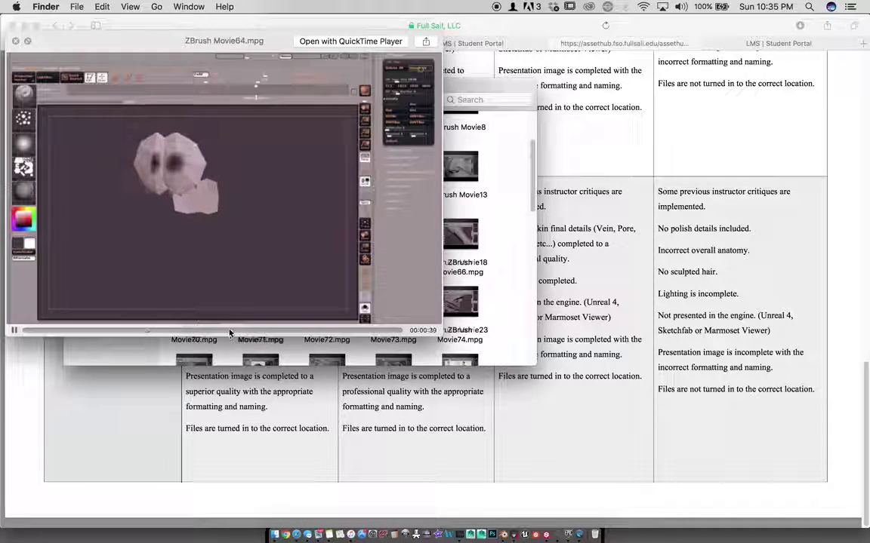
pyautogui.click(290, 330)
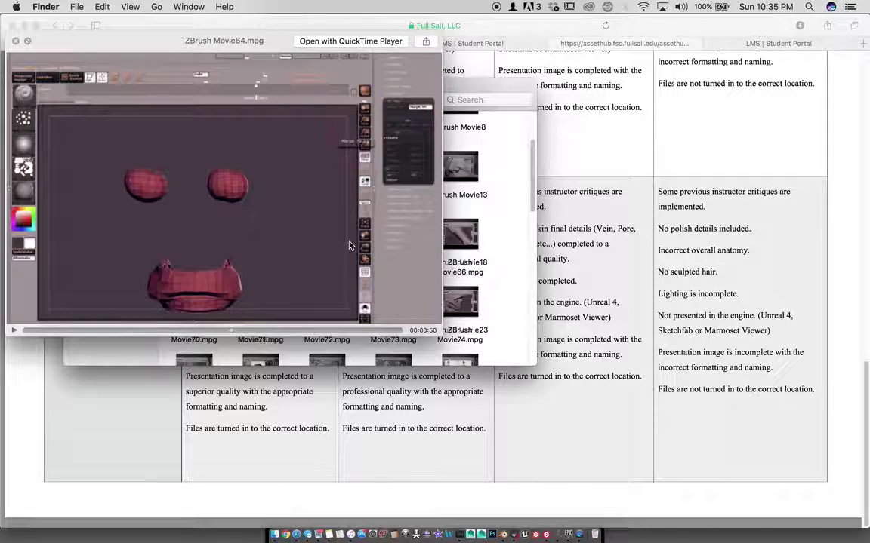
pyautogui.press('space')
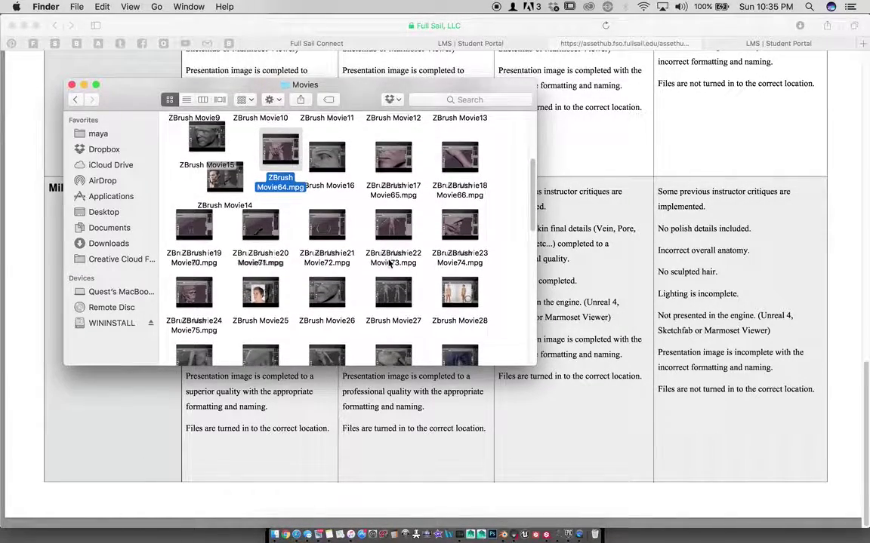
# - Preview ZBrush Movie72.mpg from the Movies folder and skip ahead to about the 57-second mark
pyautogui.scroll(-3, 390, 263)
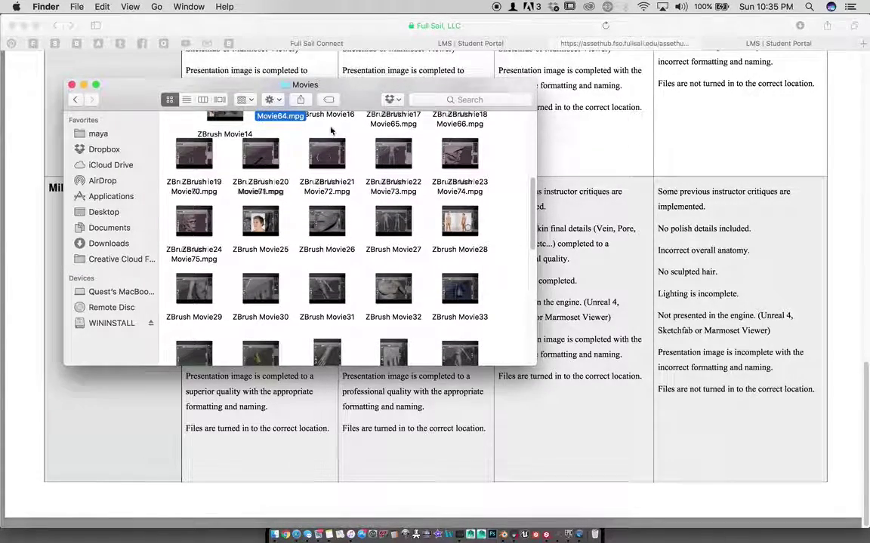
pyautogui.scroll(-3, 348, 211)
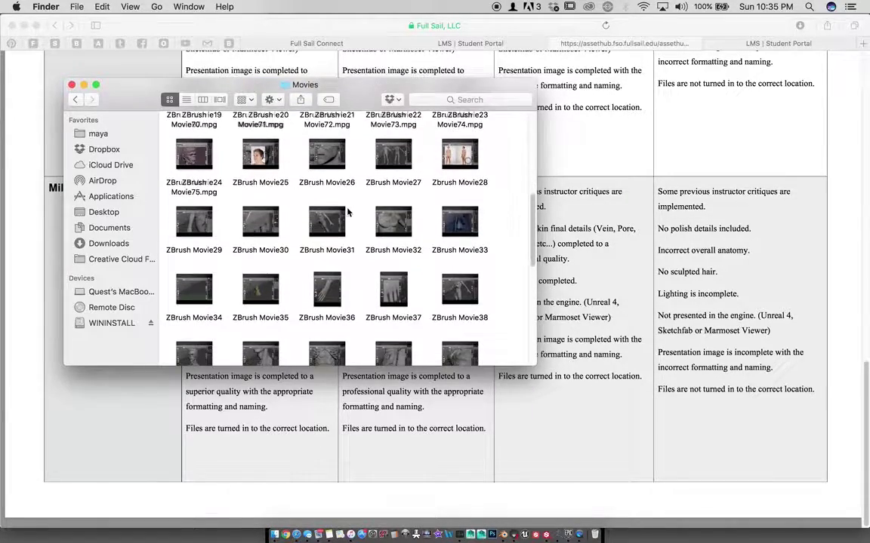
pyautogui.scroll(5, 347, 213)
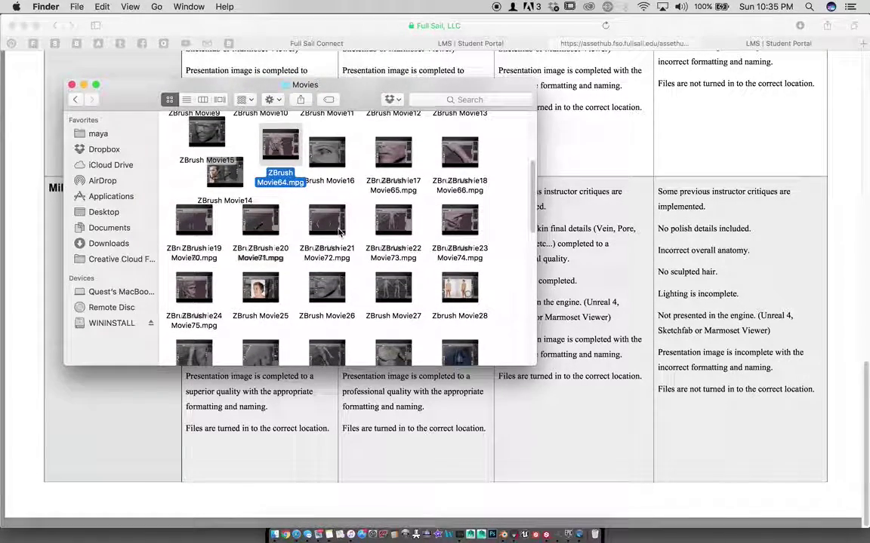
pyautogui.click(339, 232)
pyautogui.press('space')
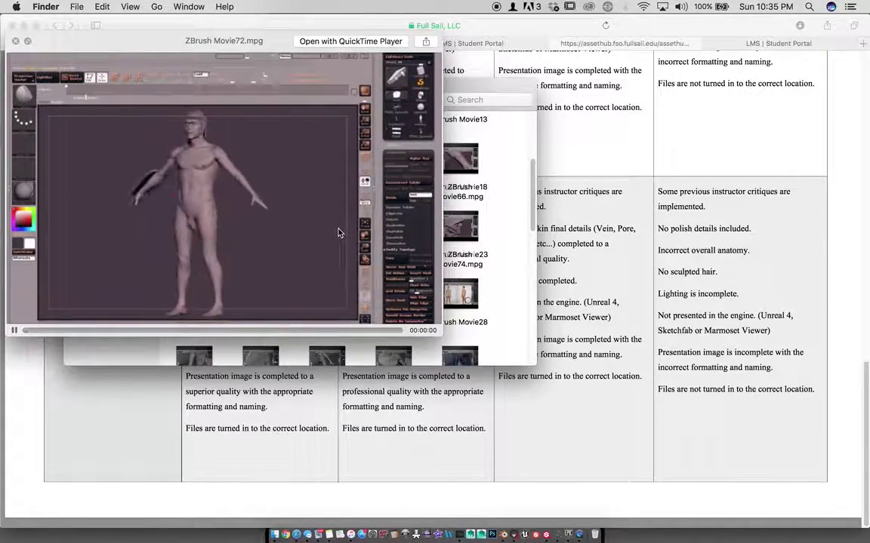
pyautogui.moveTo(121, 330); pyautogui.dragTo(234, 330)
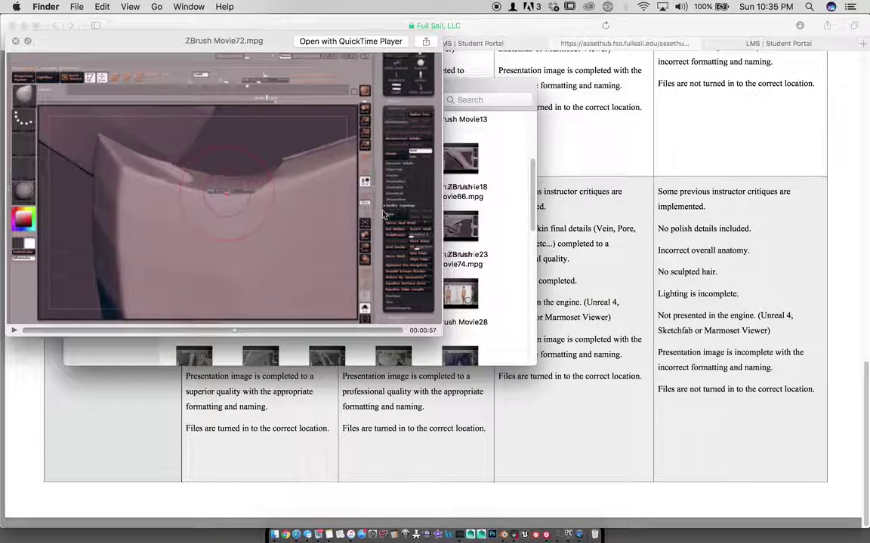
pyautogui.press('space')
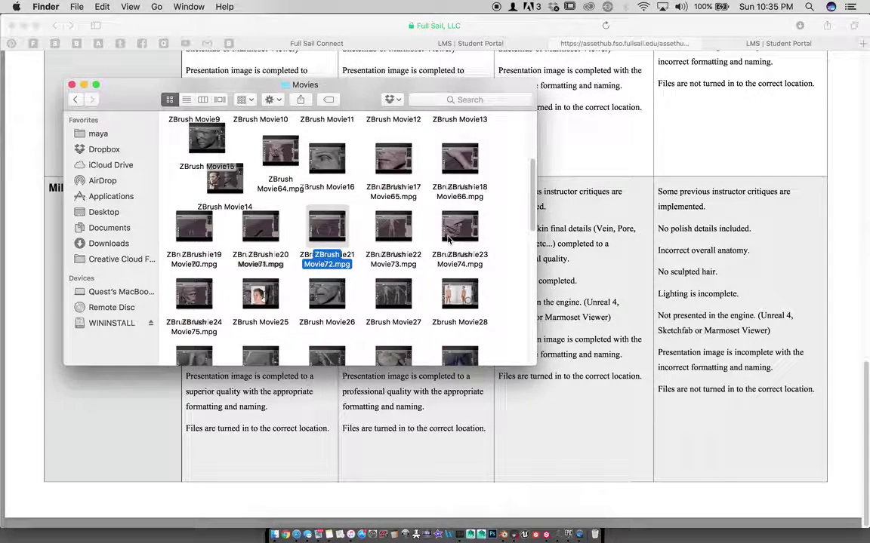
# - Preview ZBrush Movie74.mpg, skipping through the face sculpting to the hand detailing, and close the preview
pyautogui.moveTo(448, 239); pyautogui.dragTo(417, 278)
pyautogui.scroll(-1, 419, 279)
pyautogui.press('space')
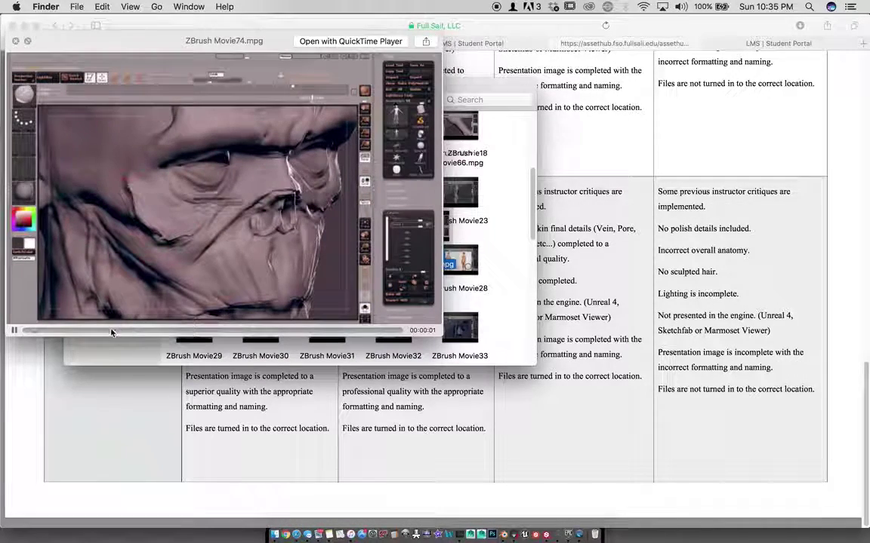
pyautogui.click(111, 330)
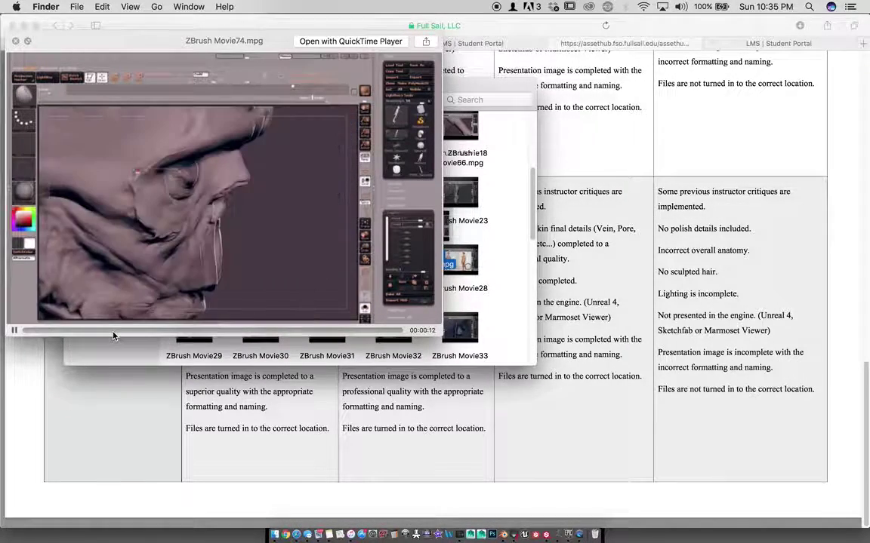
pyautogui.click(287, 330)
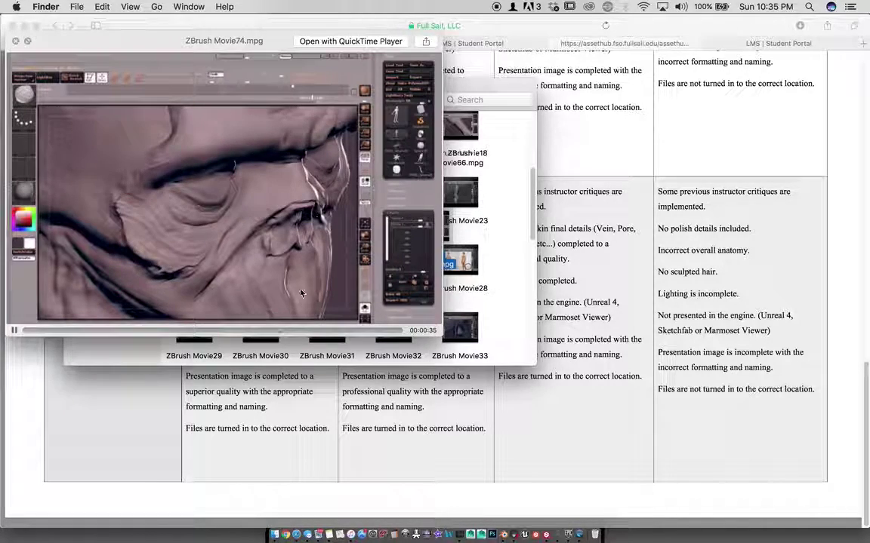
pyautogui.click(347, 331)
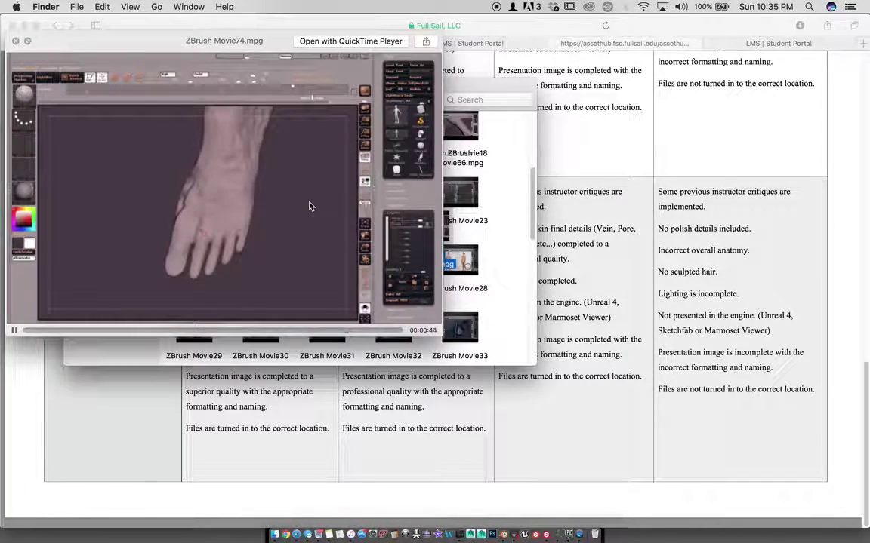
pyautogui.press('space')
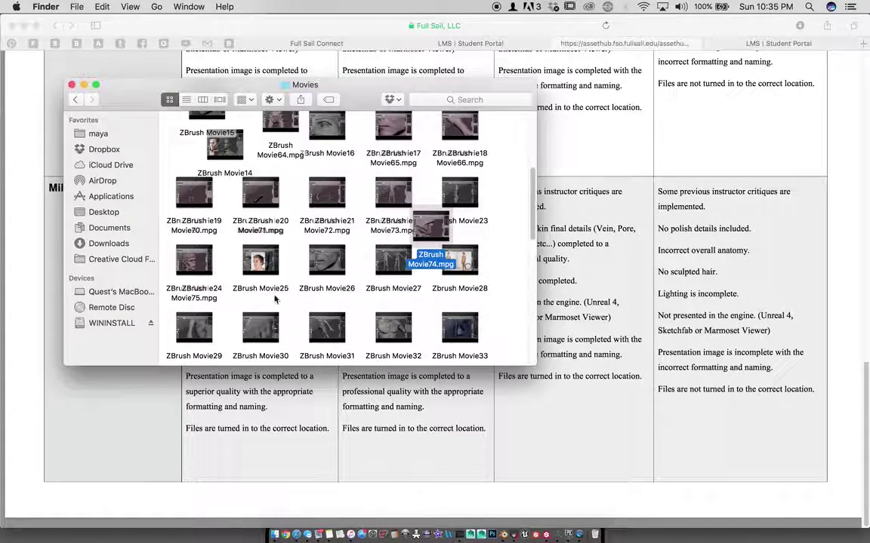
# - Select ZBrush Movie75.mpg in the Movies folder and preview it
pyautogui.click(202, 278)
pyautogui.scroll(-2, 219, 294)
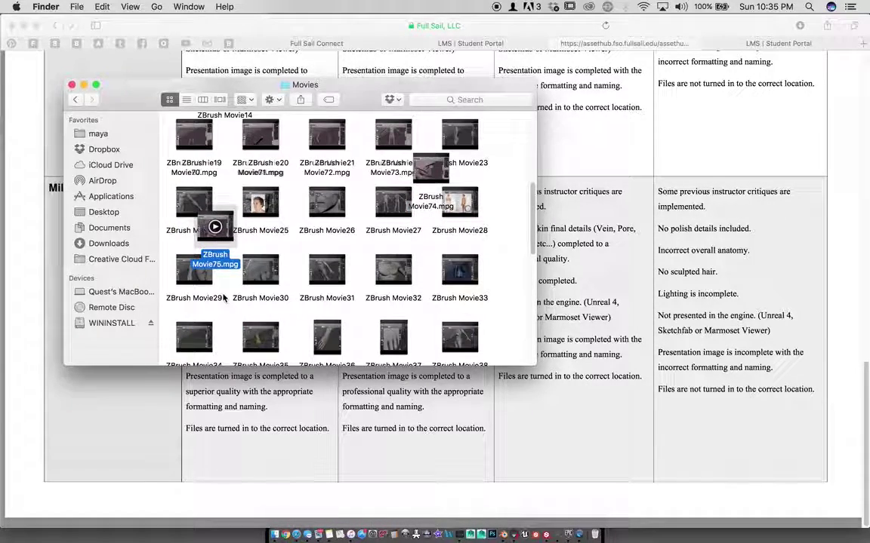
pyautogui.press('space')
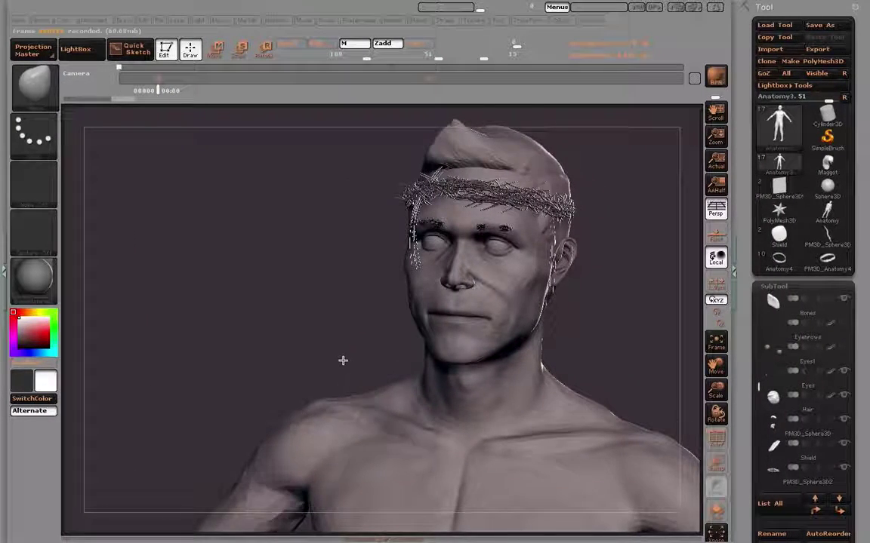
# - In ZBrush, bring up the wavy sword tool PM3D_Sphere3D framed in the canvas, and switch to the Shield tool
pyautogui.click(840, 237)
pyautogui.press('f')
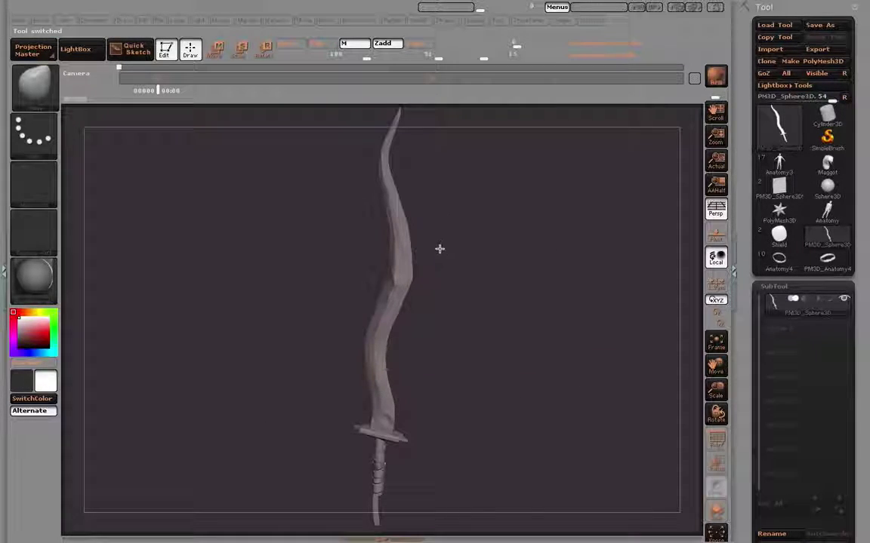
pyautogui.click(778, 237)
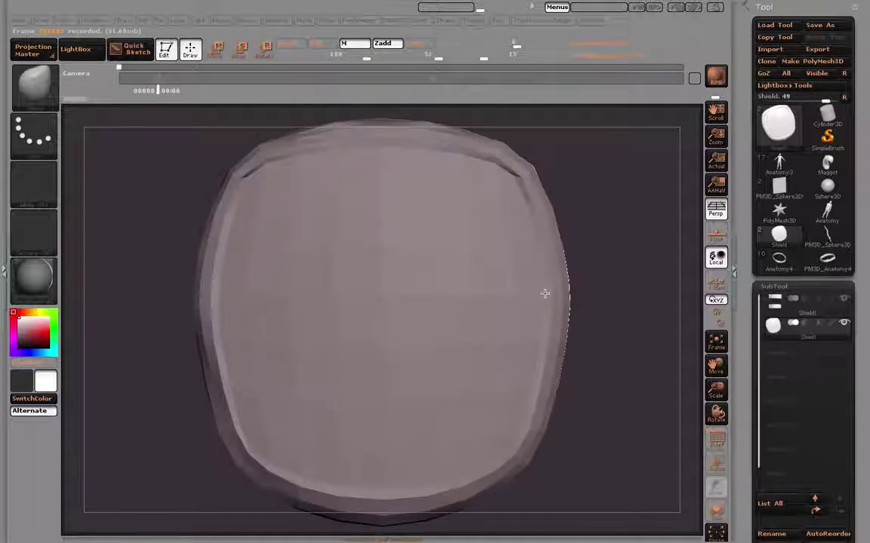
# - Show the shield's polygroup wireframe, raise the mesh by three subdivision levels, and hide the wireframe again
pyautogui.hotkey('shift', 'f')
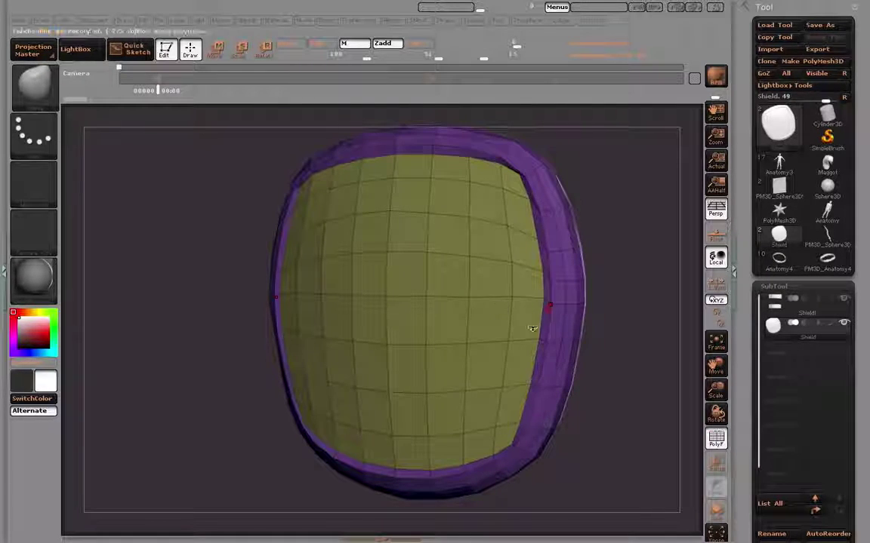
pyautogui.press('d')
pyautogui.press('d')
pyautogui.press('d')
pyautogui.hotkey('shift', 'f')
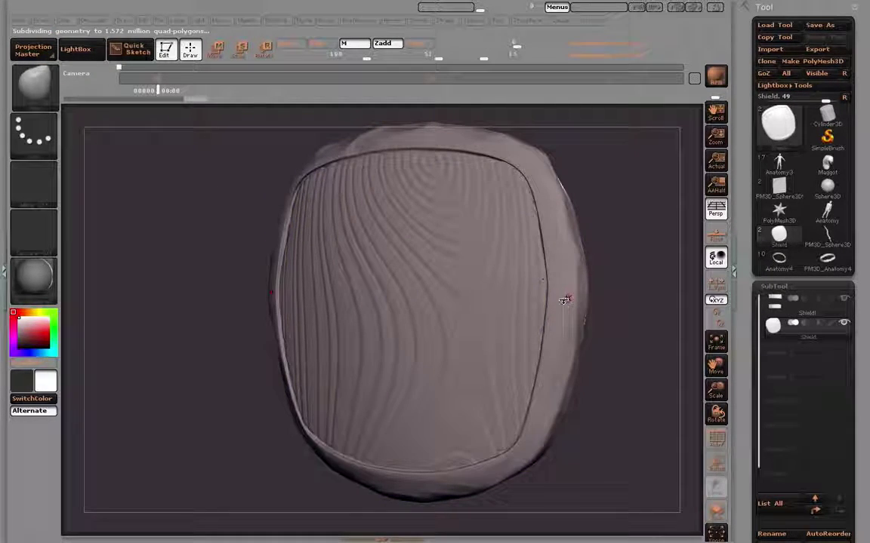